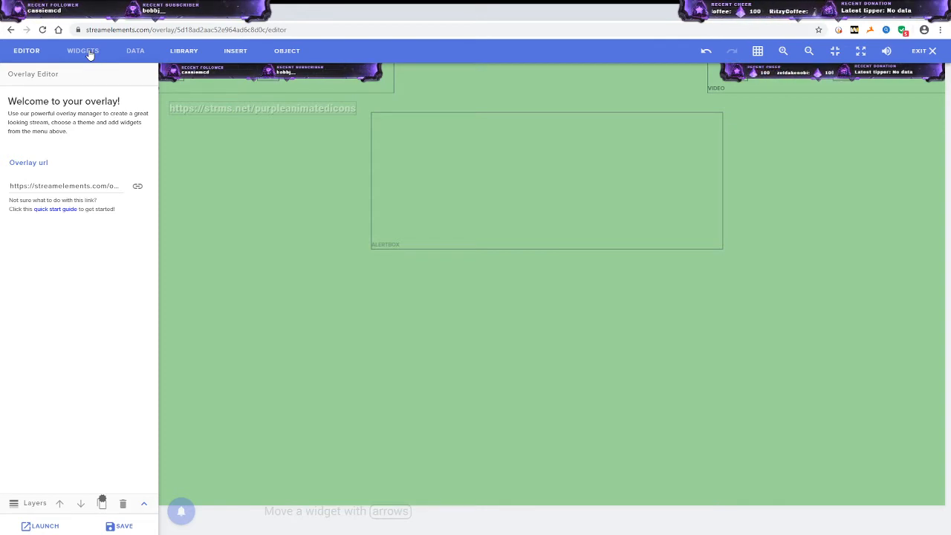
Add a Store redemptions widget to the overlay and place it beside the alert box, below the URL text.
click(83, 51)
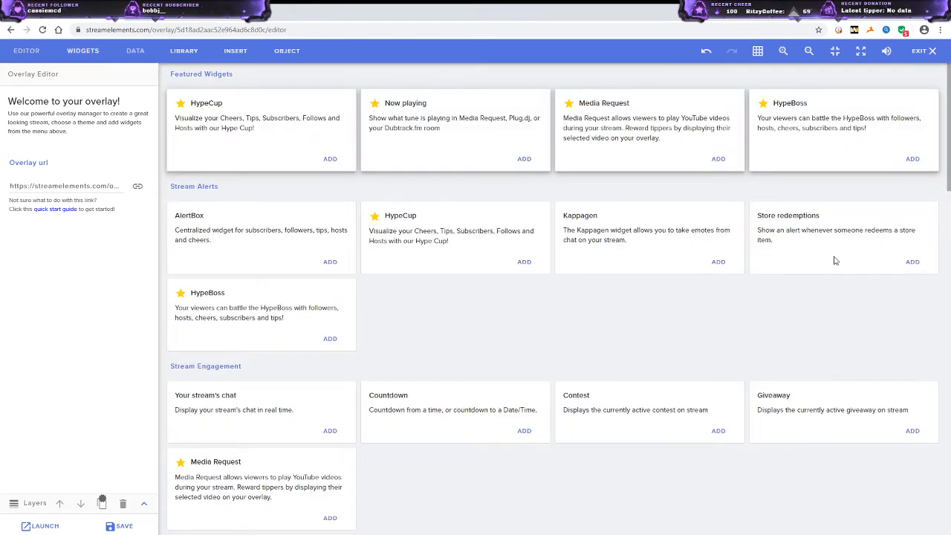
click(912, 261)
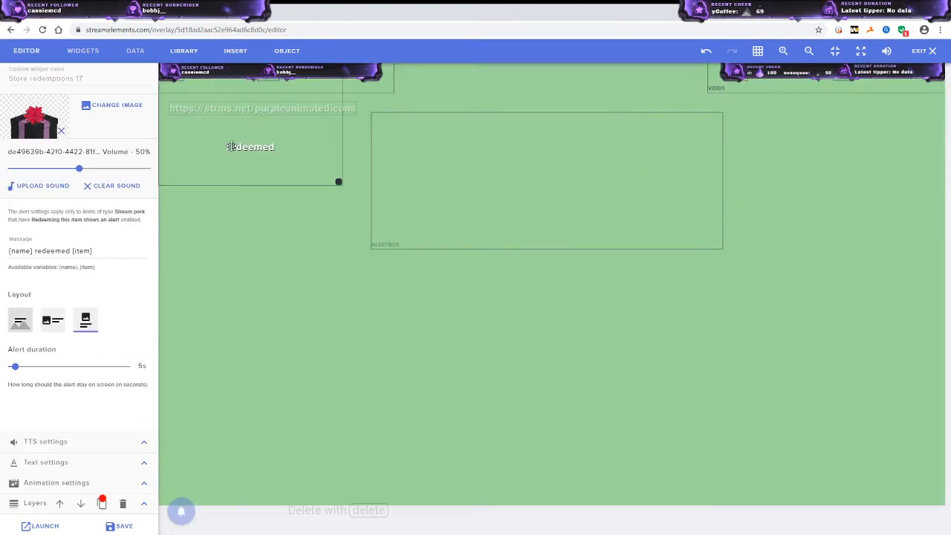
drag(261, 146, 277, 218)
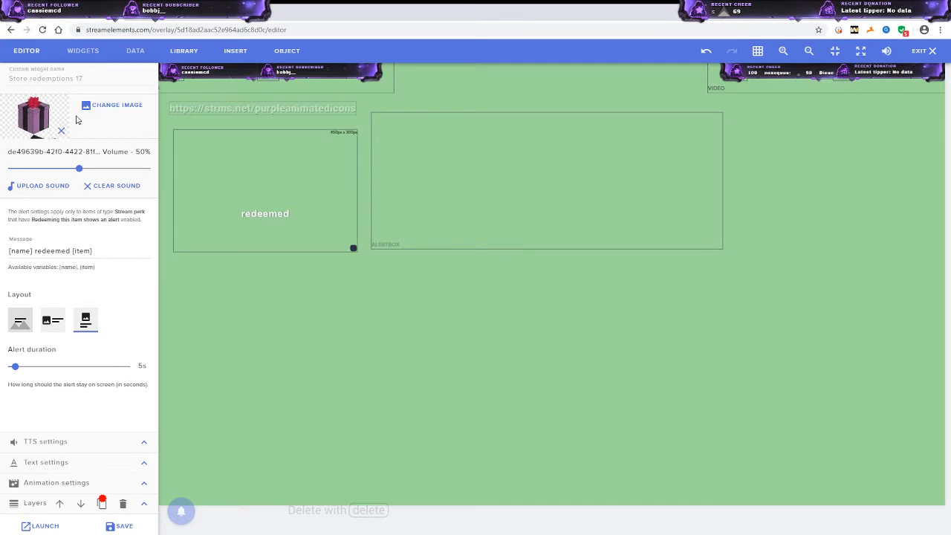
Clear the Store redemptions widget's image, sound and message text, and save the overlay.
click(62, 132)
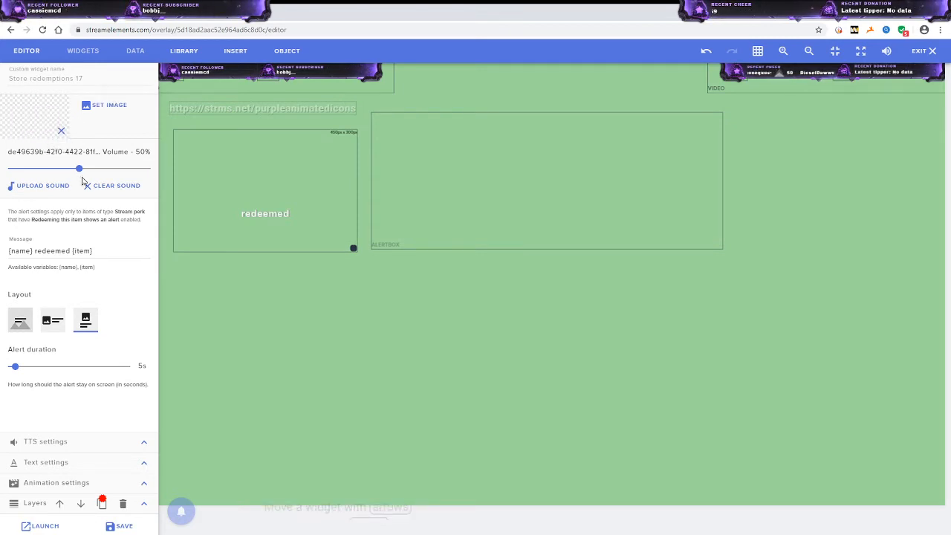
click(99, 186)
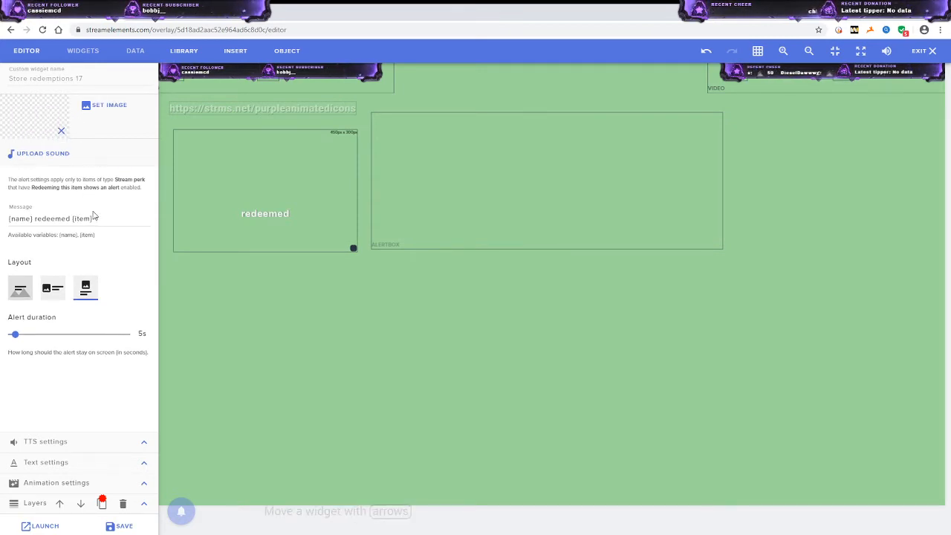
drag(106, 217, 2, 226)
key(BackSpace)
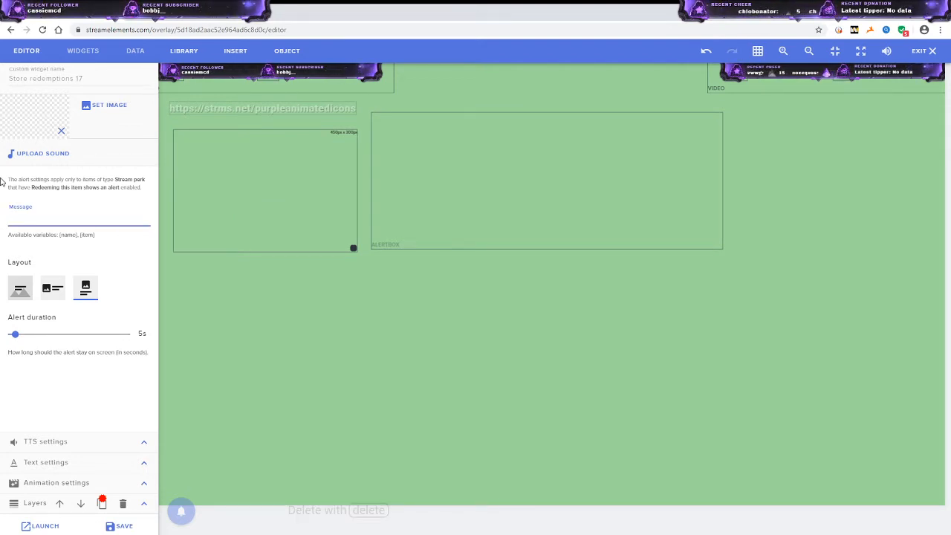
click(373, 361)
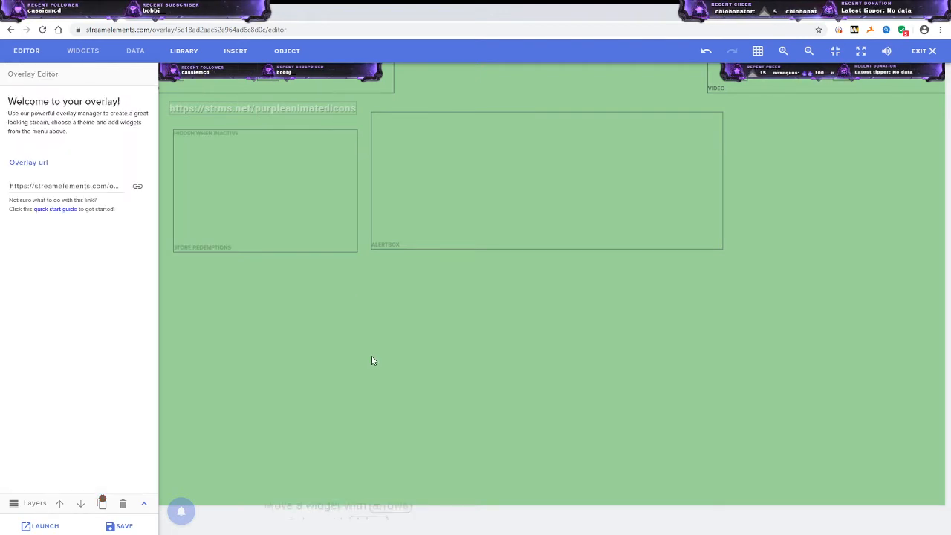
click(110, 530)
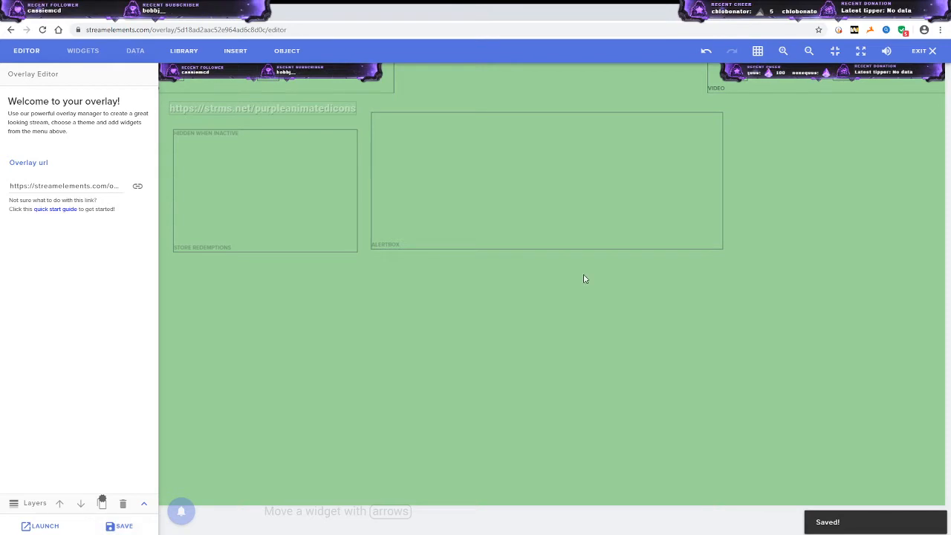
Leave the overlay editor and open the channel's stream store.
click(929, 52)
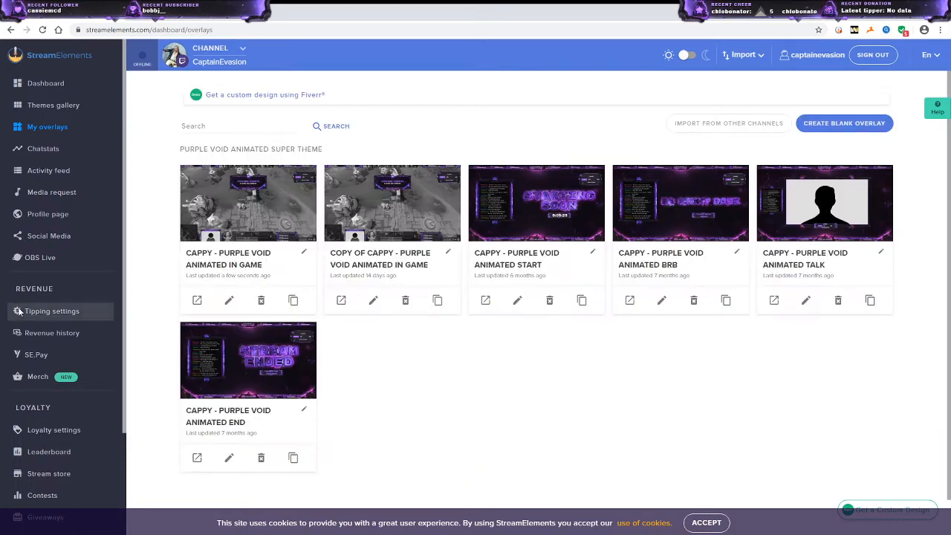
scroll(33, 431, down, 1)
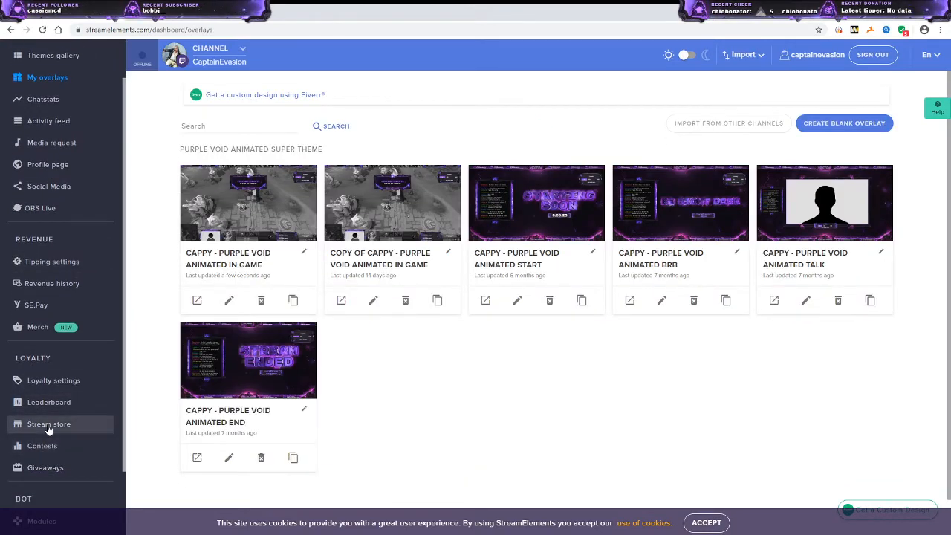
click(48, 424)
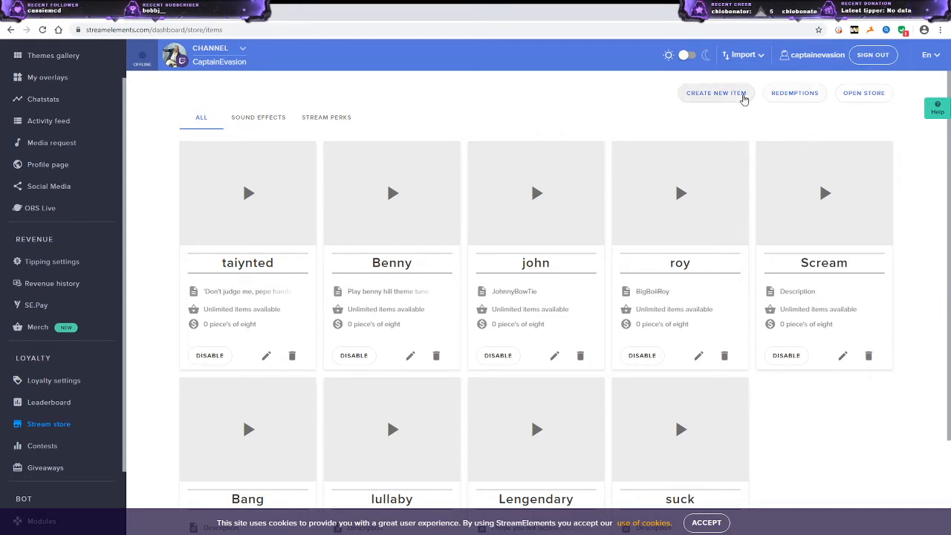
click(737, 98)
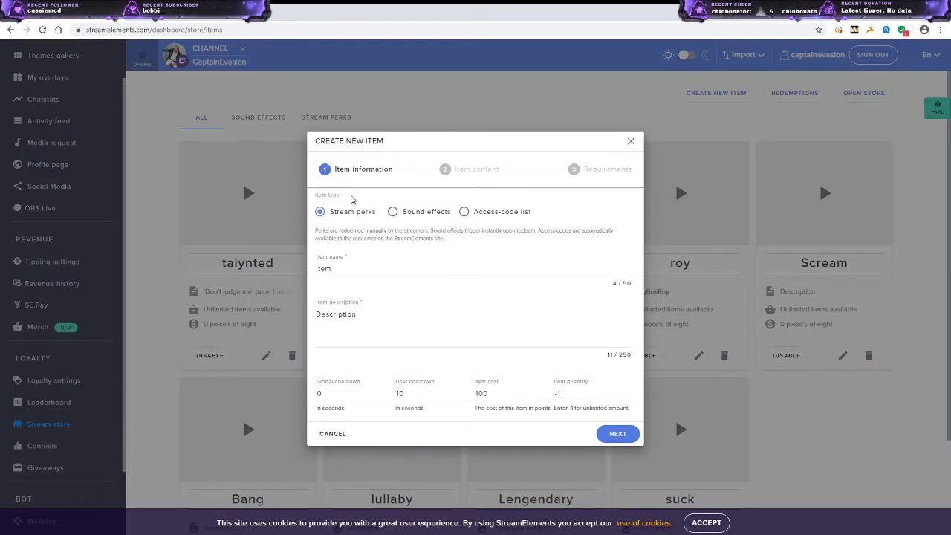
drag(335, 268, 306, 274)
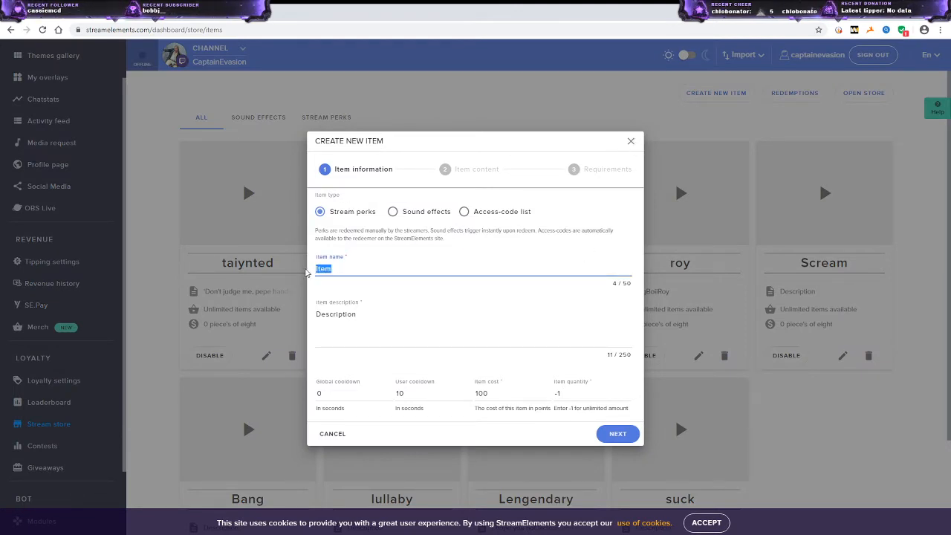
click(631, 140)
Delete the store item named Lengendary.
scroll(594, 293, down, 1)
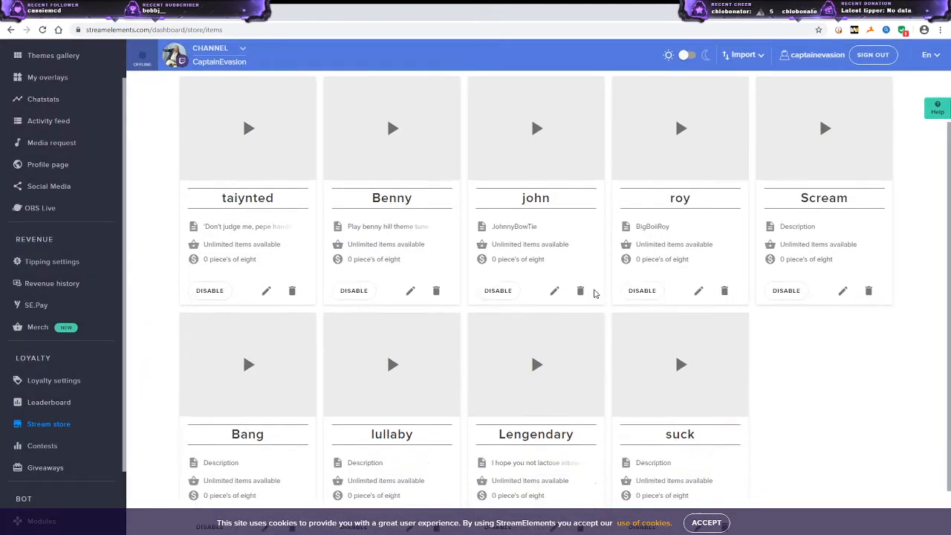
scroll(594, 294, down, 1)
click(581, 467)
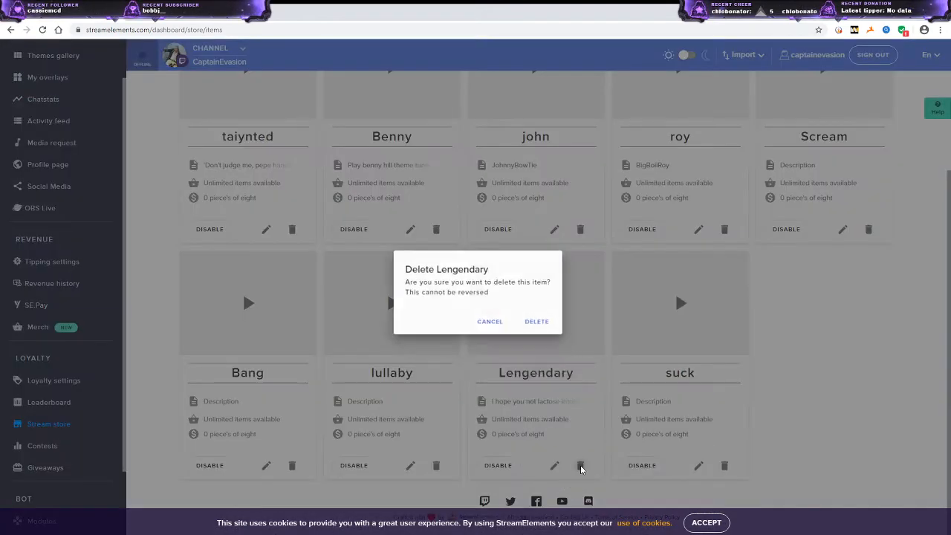
click(533, 322)
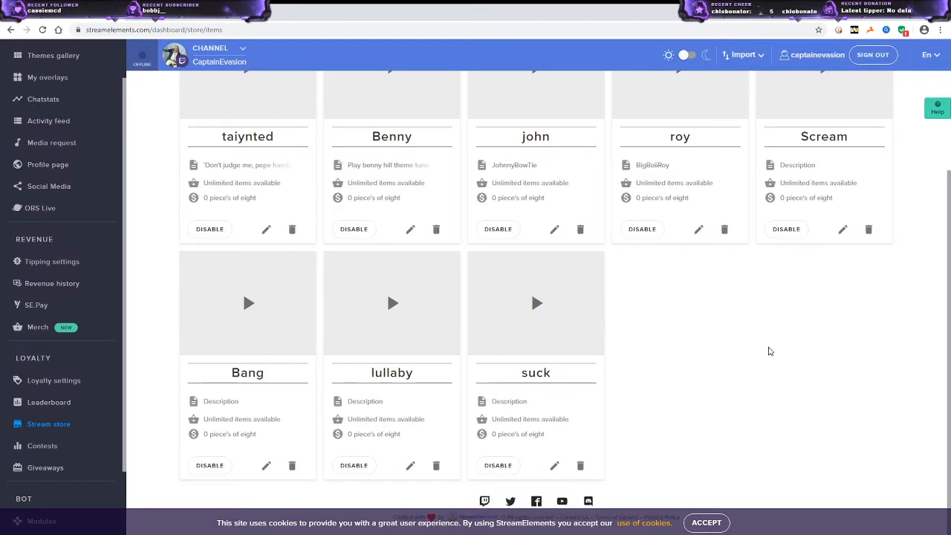
Start a new store item named Legendary and set its item type to Sound effects.
scroll(769, 351, up, 2)
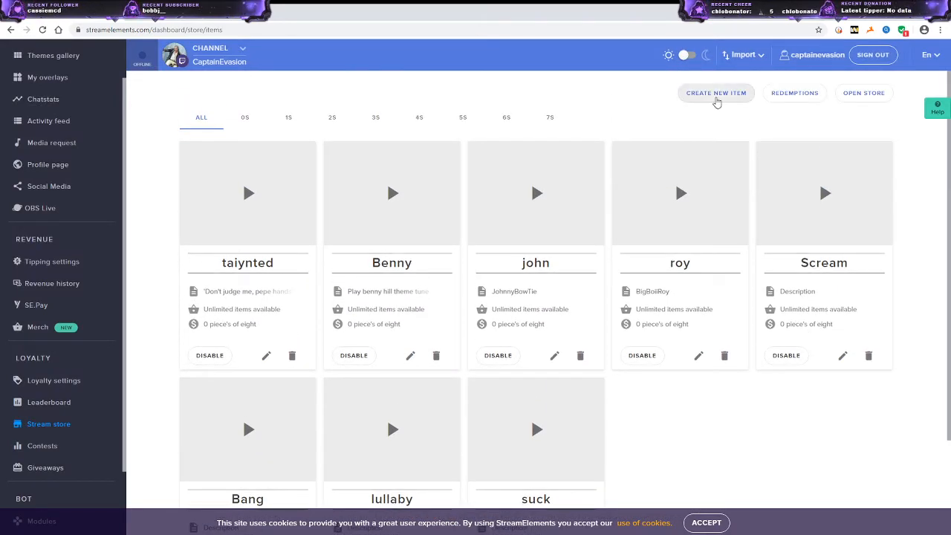
click(716, 94)
drag(360, 270, 321, 272)
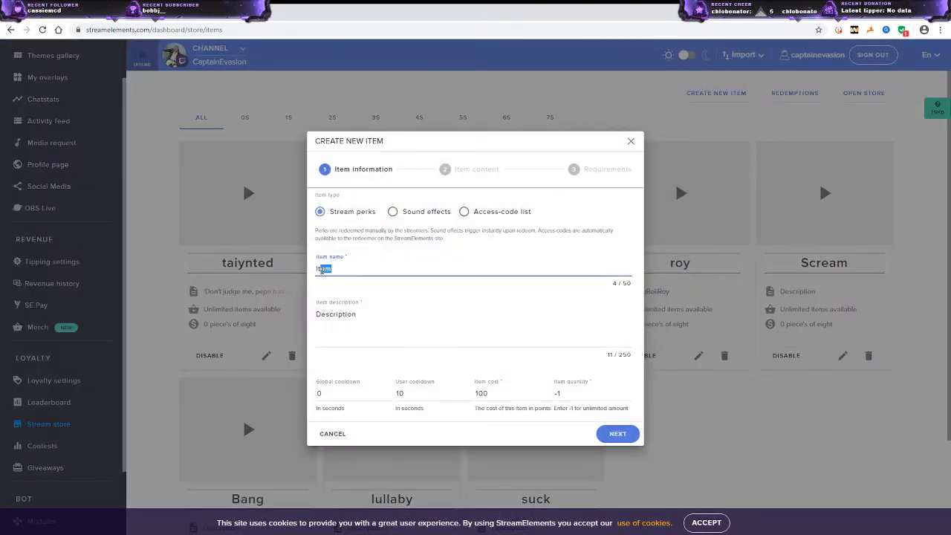
key(BackSpace)
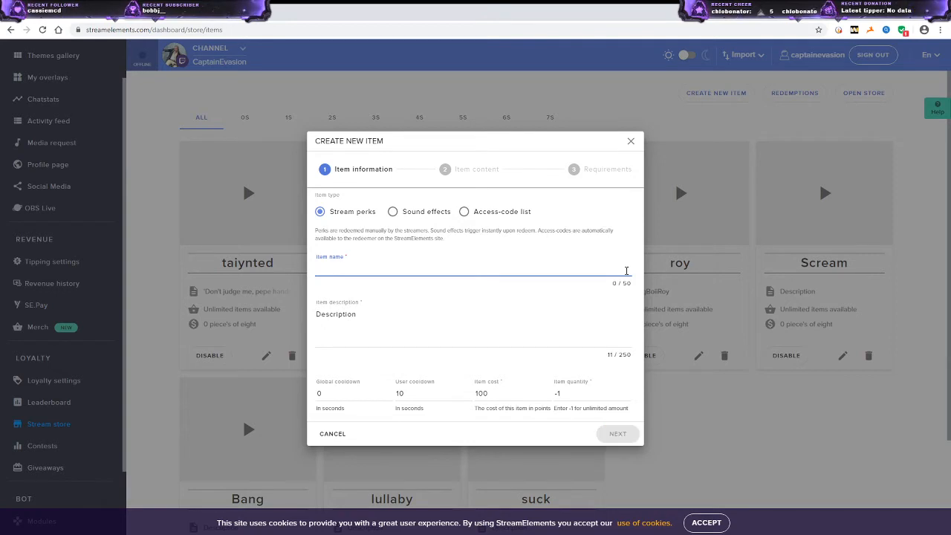
text(Lengendary)
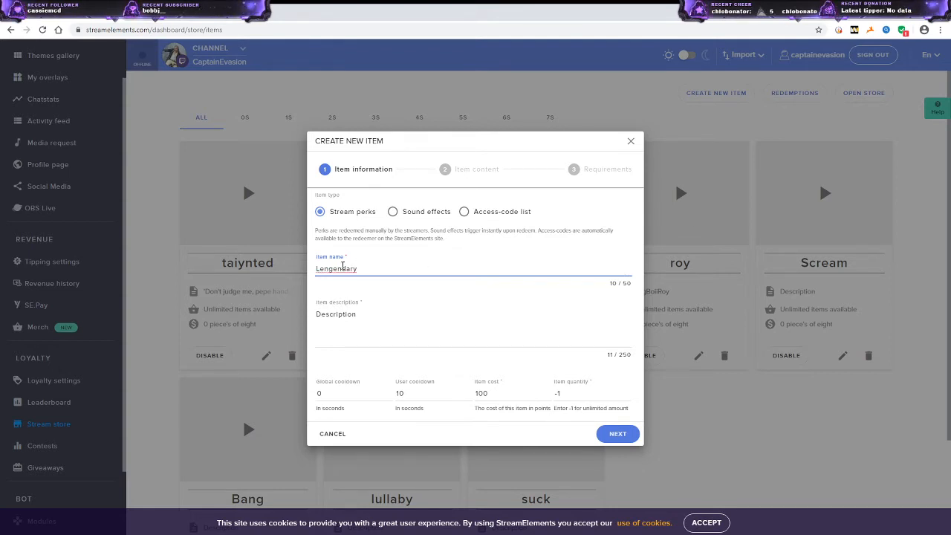
double_click(342, 268)
text(Legendary)
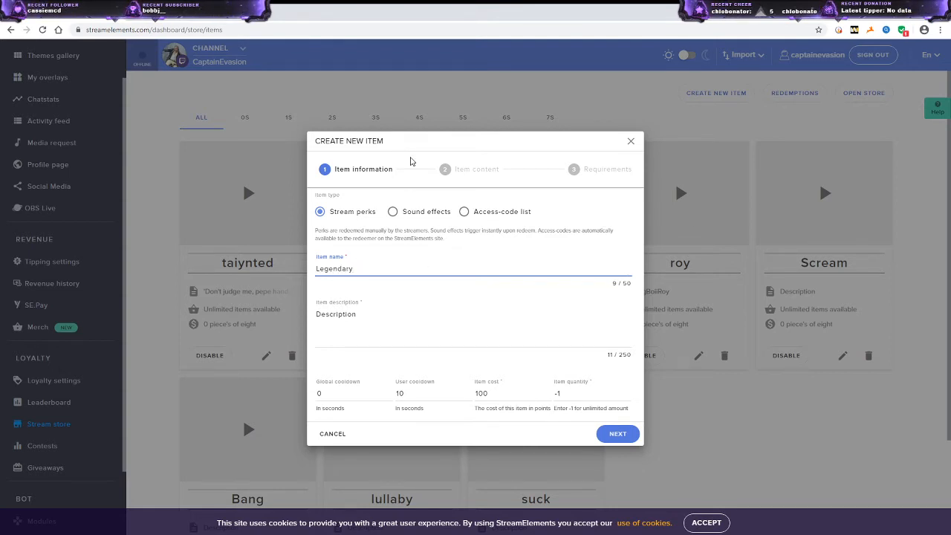
click(392, 212)
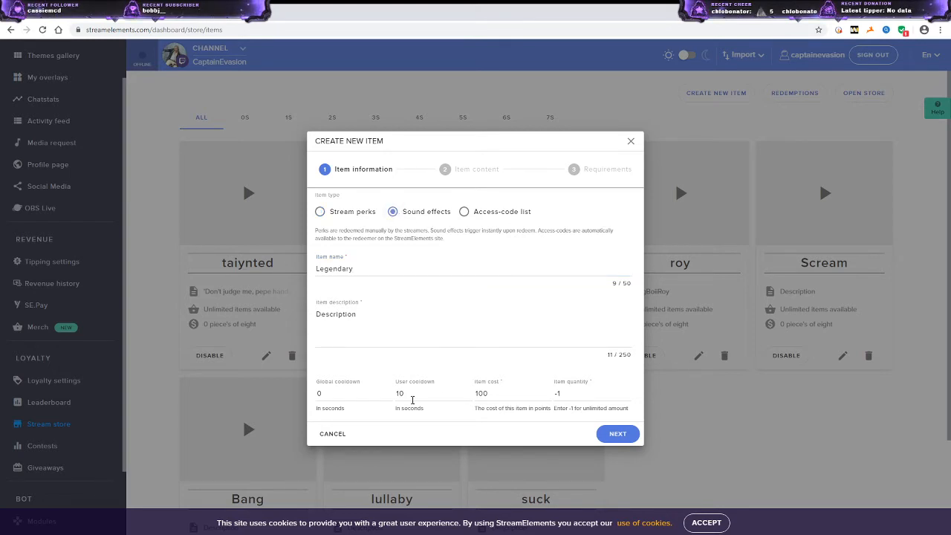
Set the item's user cooldown and item cost to 0, and proceed to the item content.
drag(410, 393, 358, 399)
text(0)
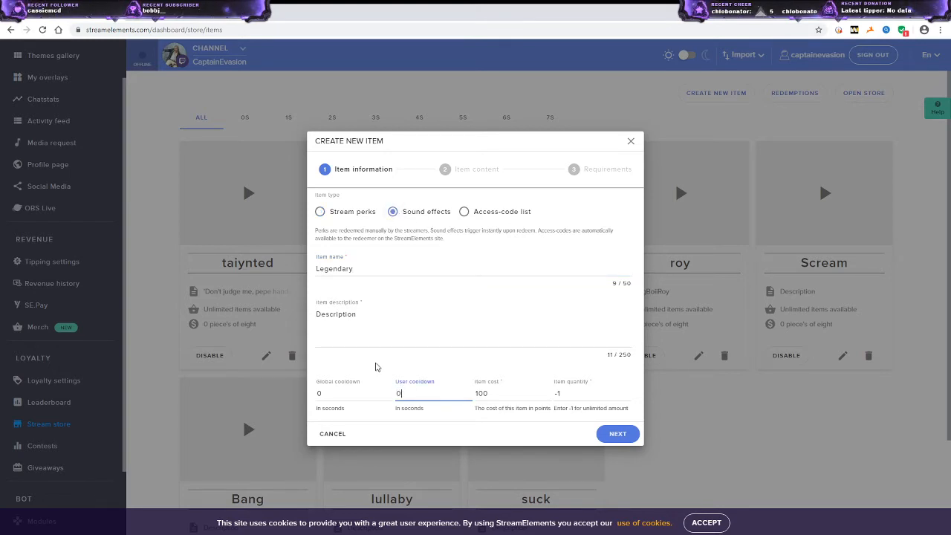
key(Tab)
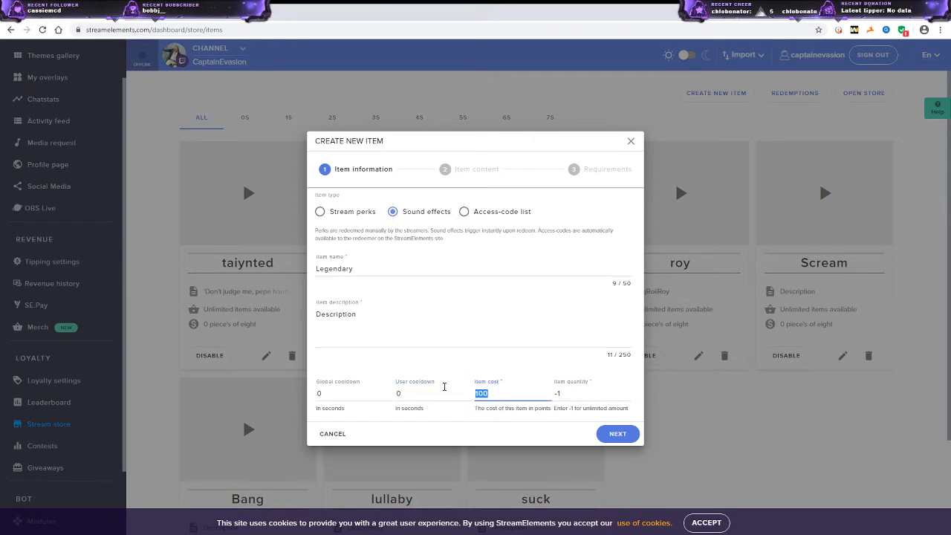
text(0)
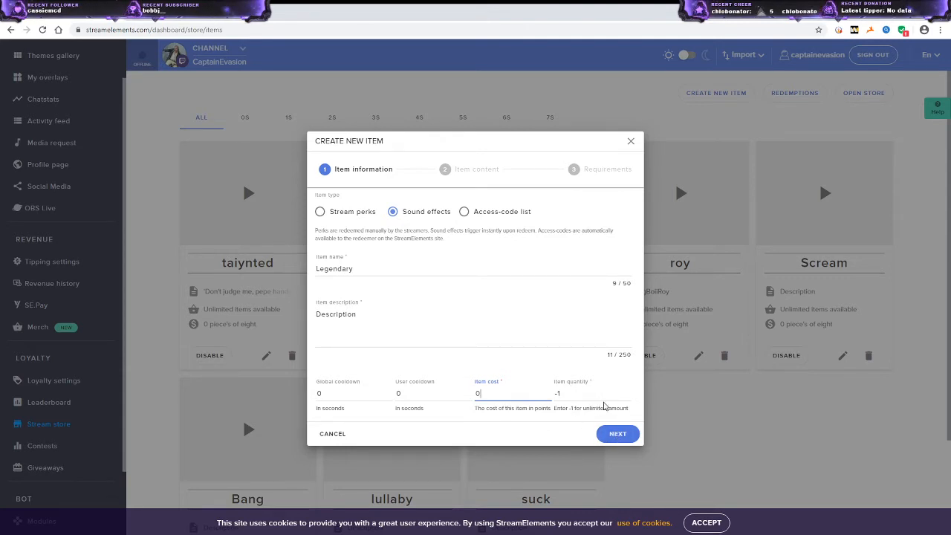
click(616, 438)
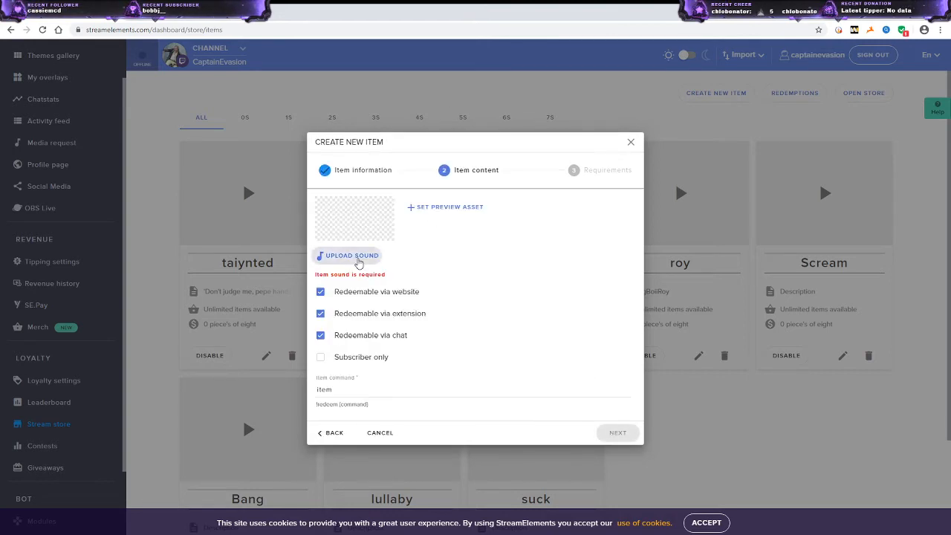
click(345, 255)
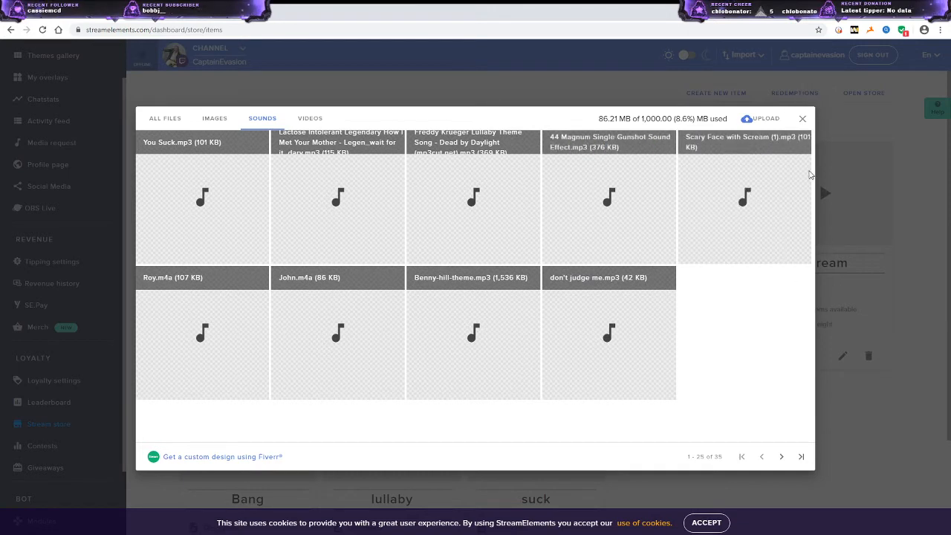
click(770, 123)
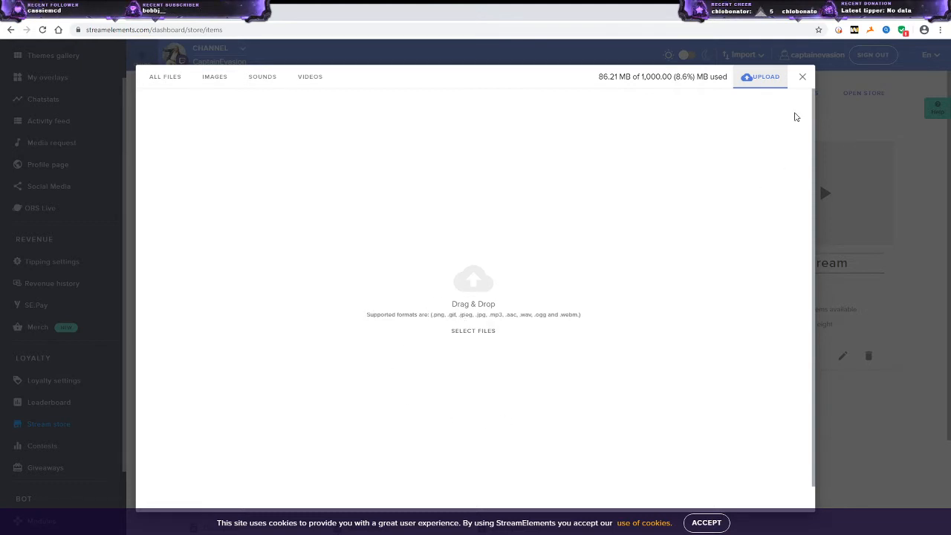
click(802, 77)
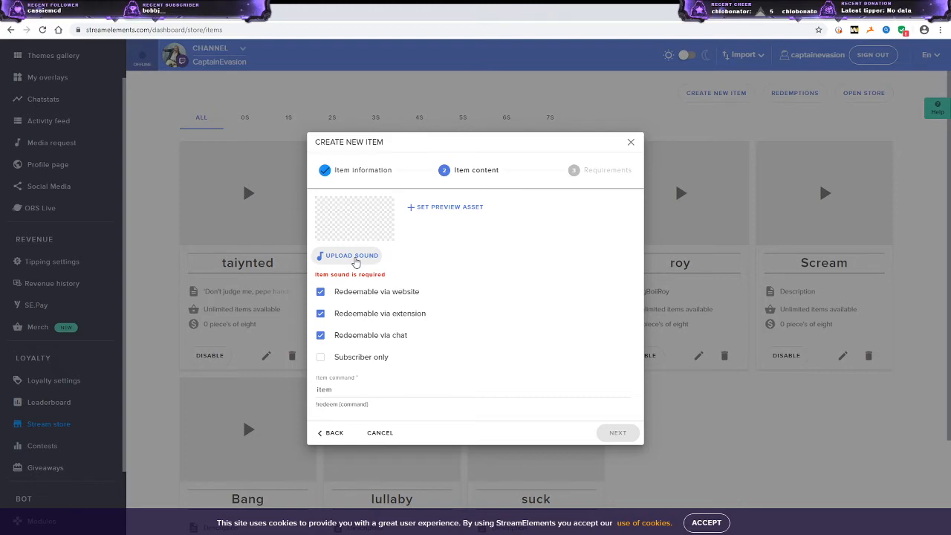
Assign the existing "Lactose Intolerant Legendary How I Met Your Mother" sound to the item and make it redeemable via chat only.
click(352, 256)
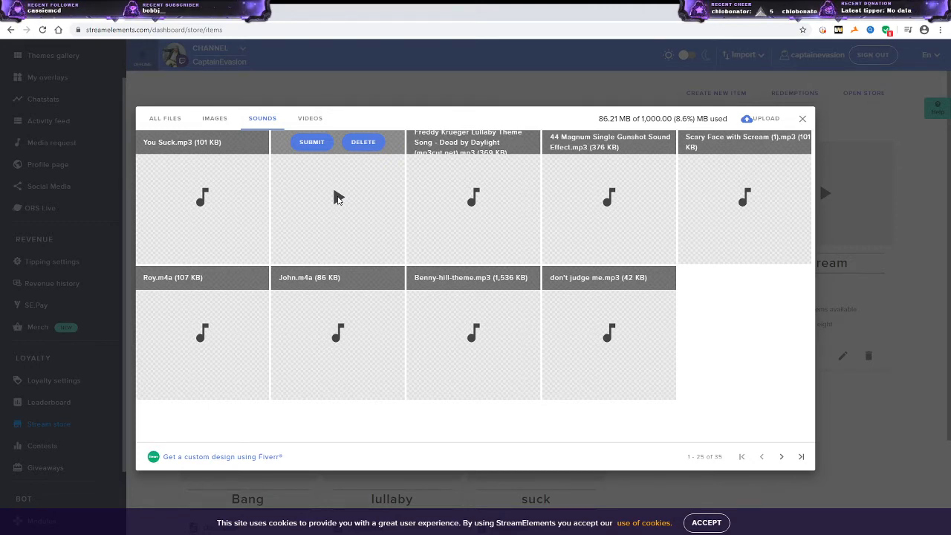
click(324, 143)
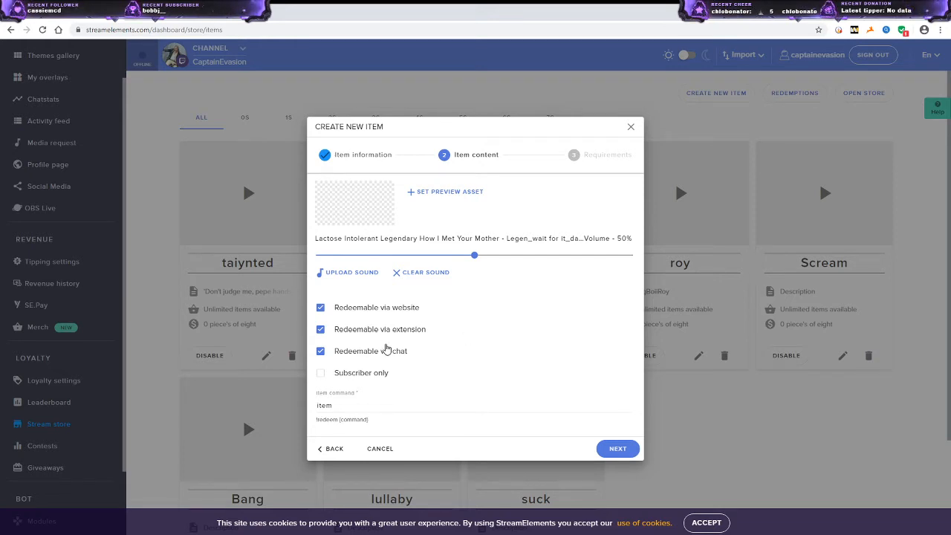
click(320, 308)
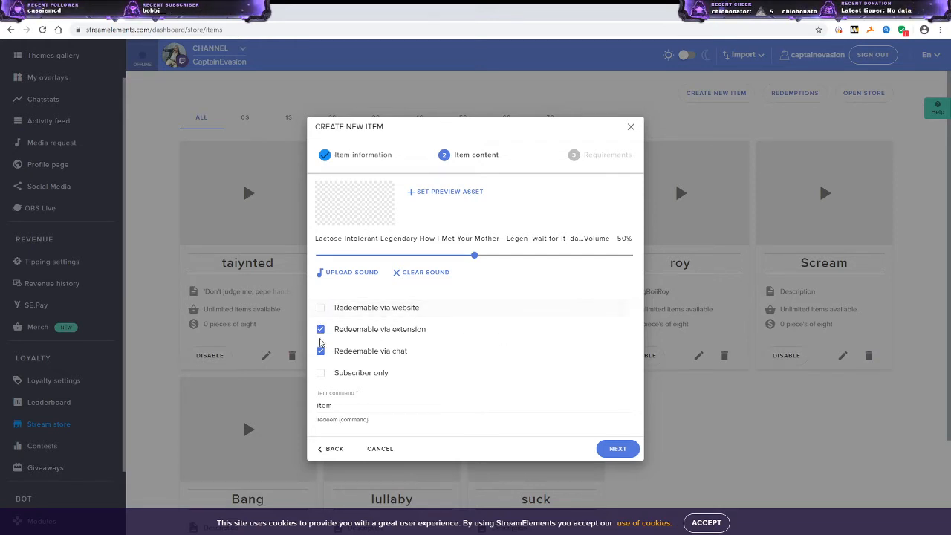
click(320, 329)
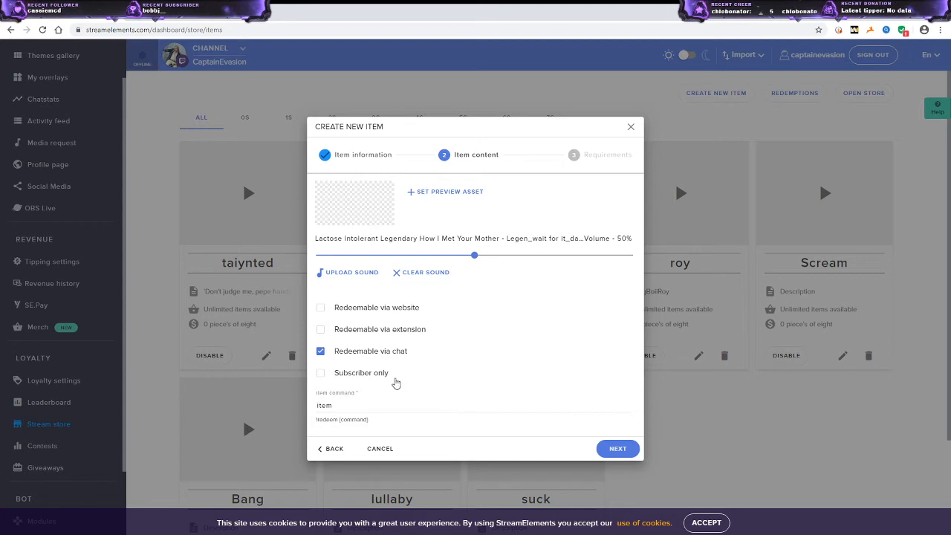
Set the item command to legend and save the new Legendary item without additional requirements.
double_click(360, 405)
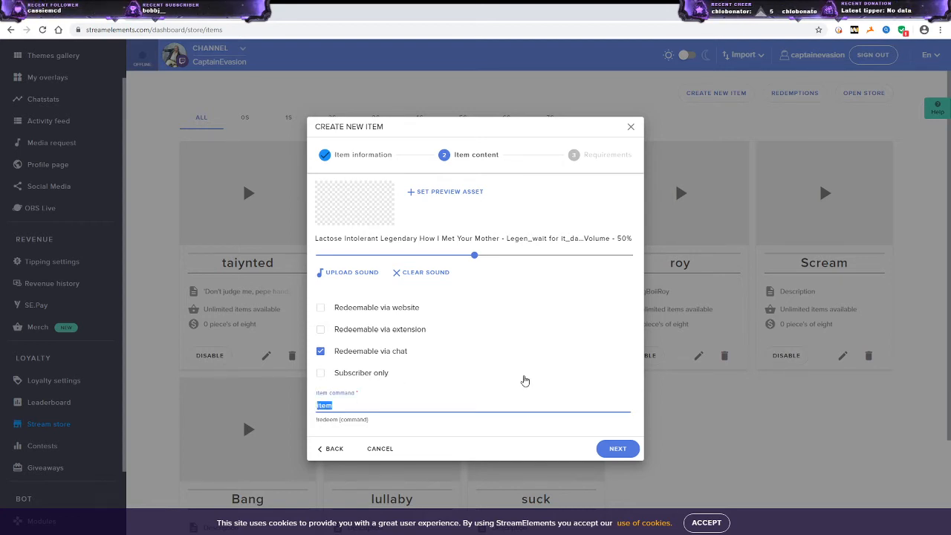
text(L)
key(BackSpace)
text(l)
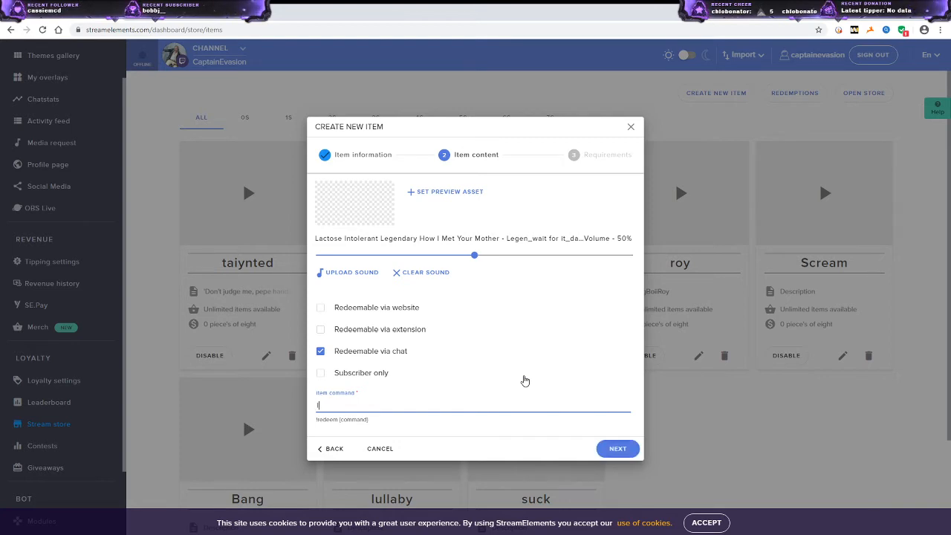
text(egend)
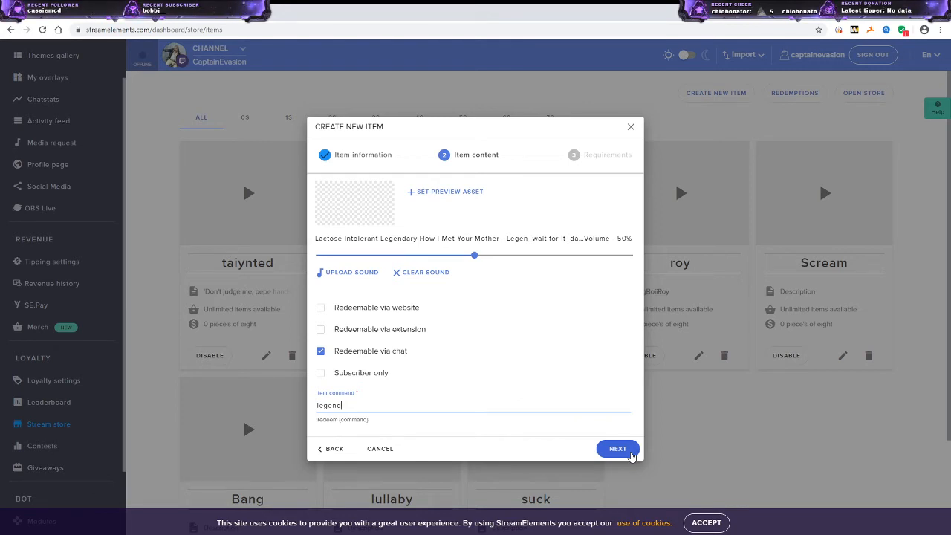
click(617, 448)
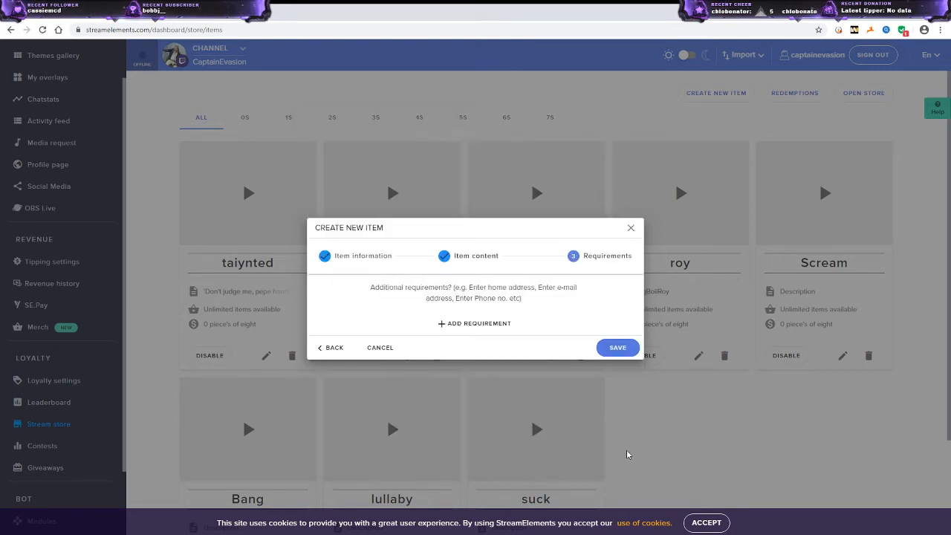
click(619, 349)
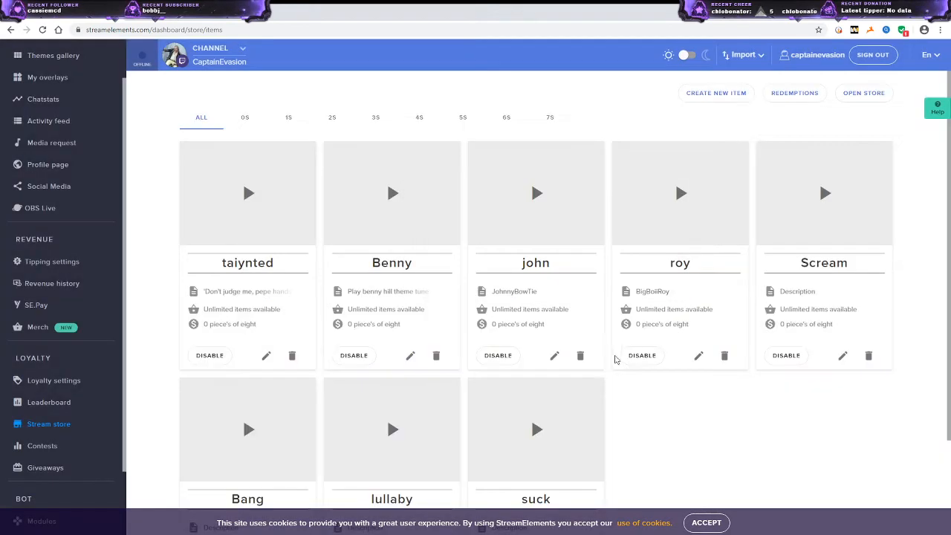
scroll(632, 411, down, 3)
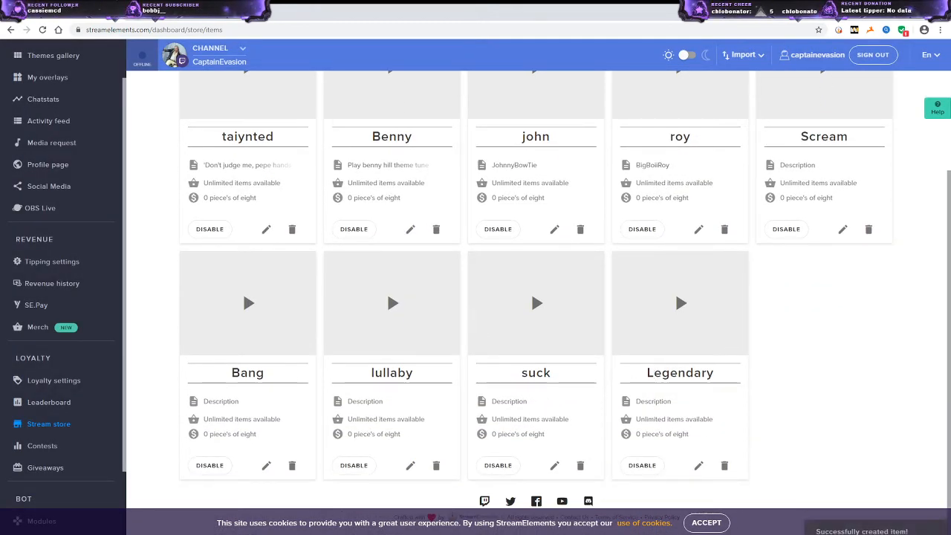
Switch to OBS and send "!redeem legend" in the stream chat.
key(alt+Tab)
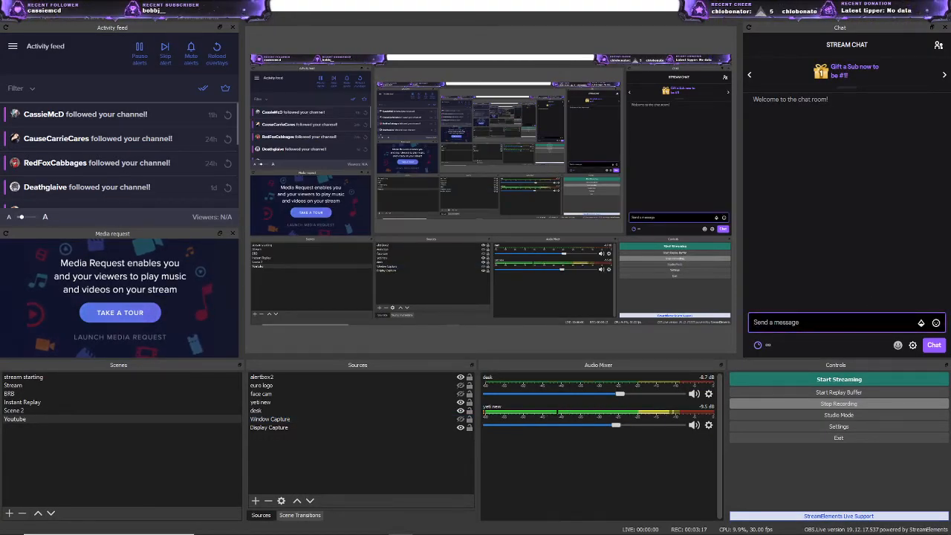
text(Ire)
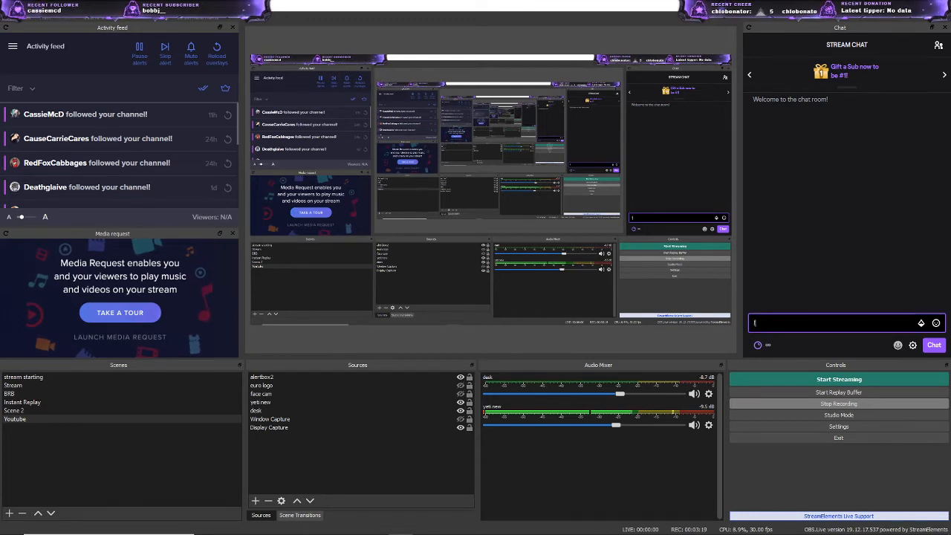
text(deem legend)
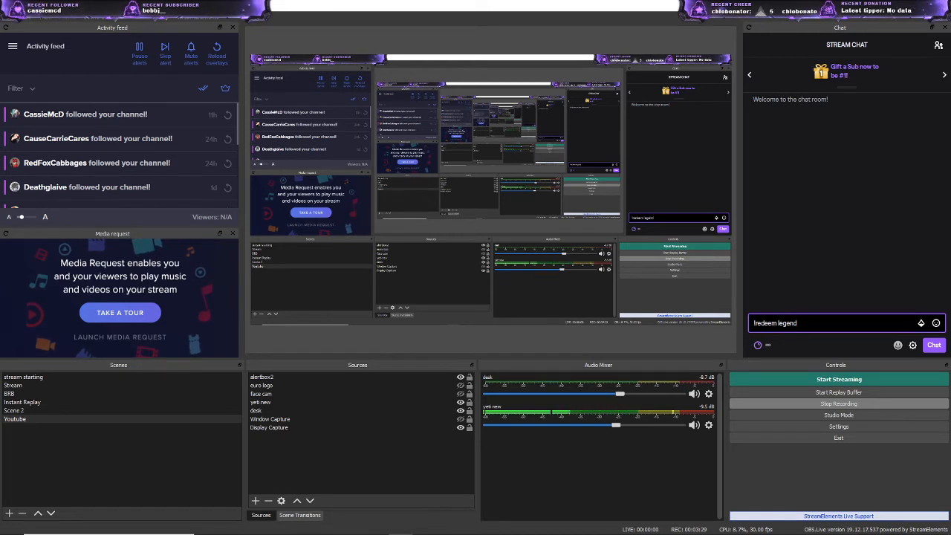
key(Return)
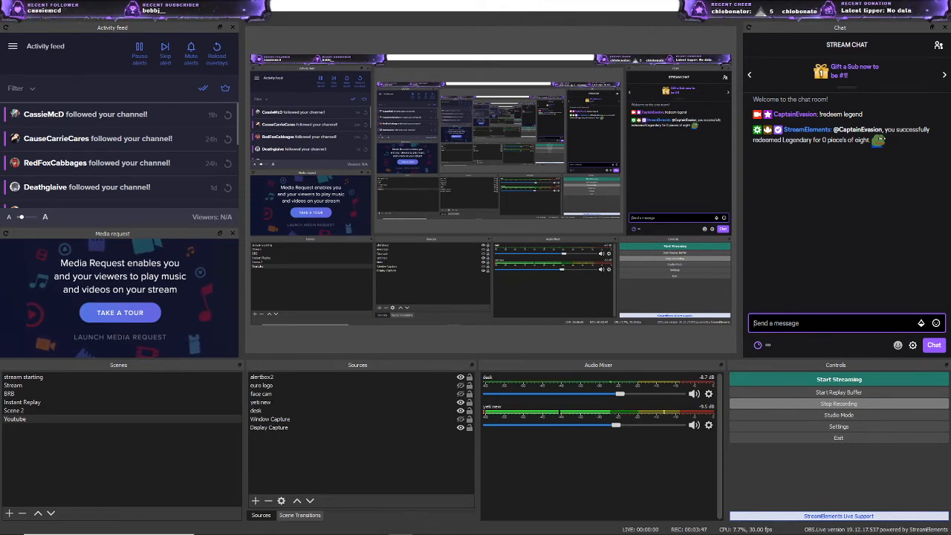
Toggle the Window Capture source's visibility, and open the Chat commands page in the StreamElements dashboard.
click(382, 419)
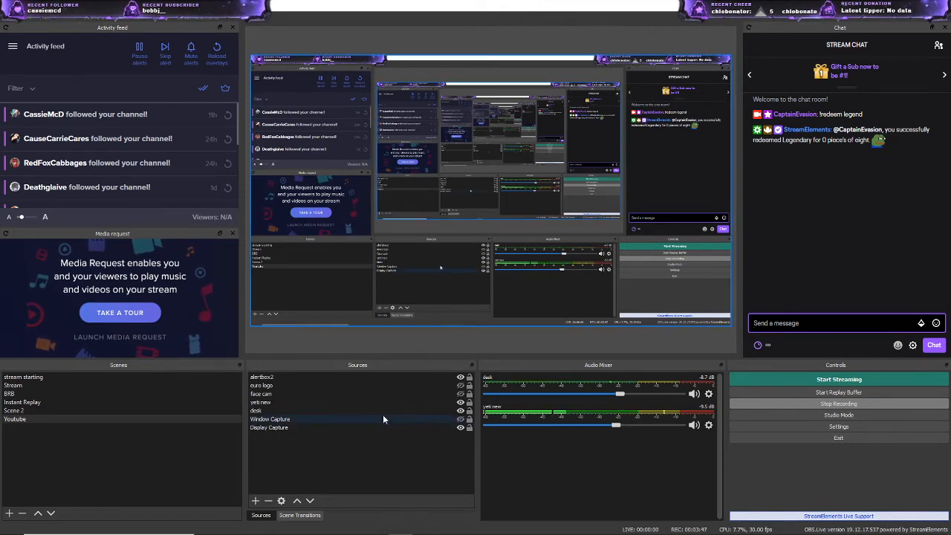
click(460, 419)
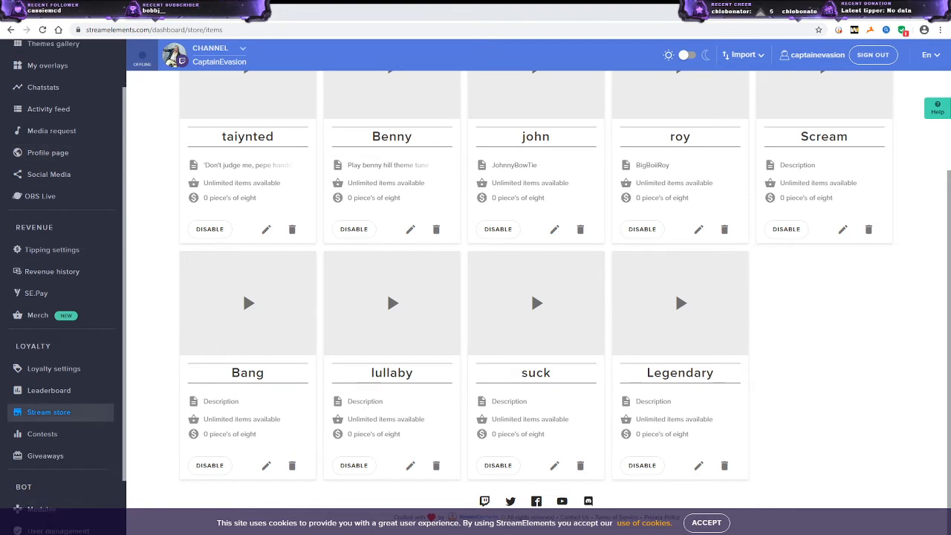
scroll(63, 416, down, 2)
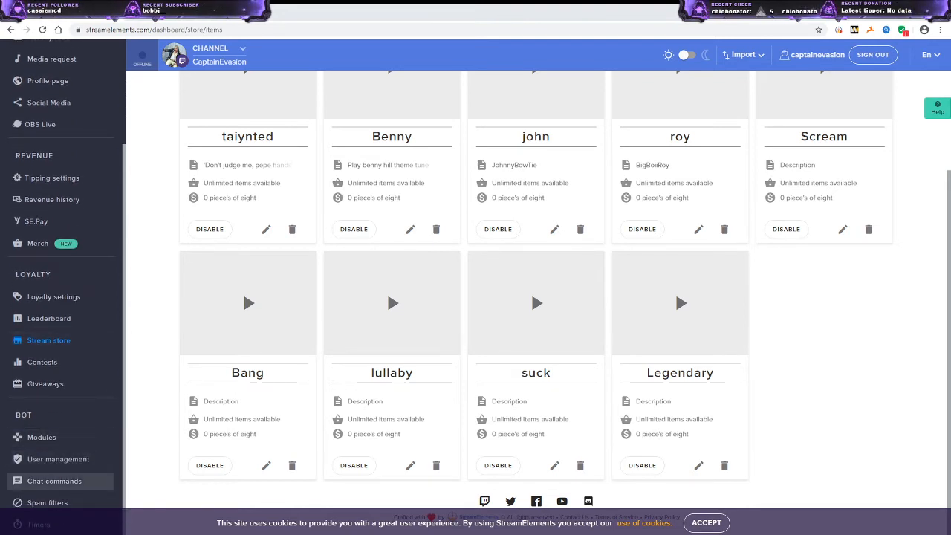
click(59, 482)
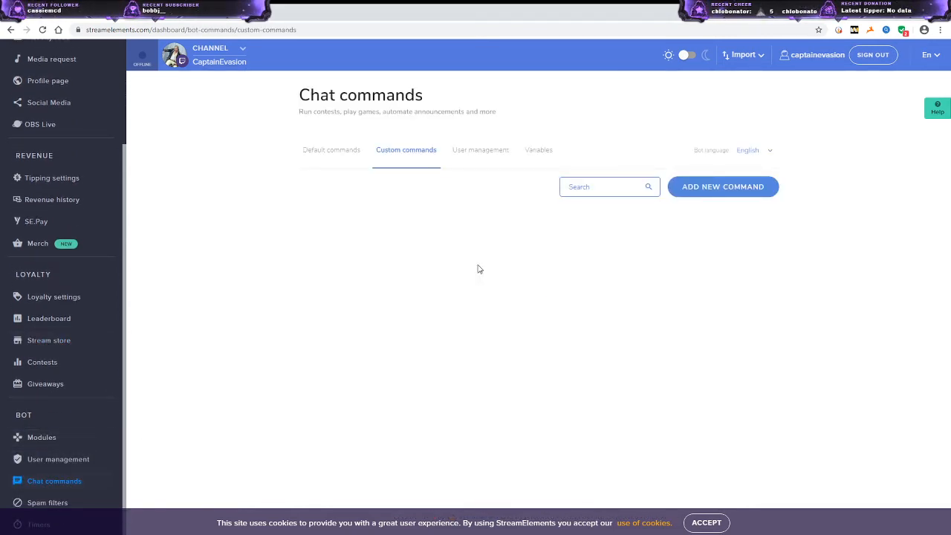
Add a custom command named !legend with the response $(redeem legend) and activate it.
click(728, 187)
click(502, 311)
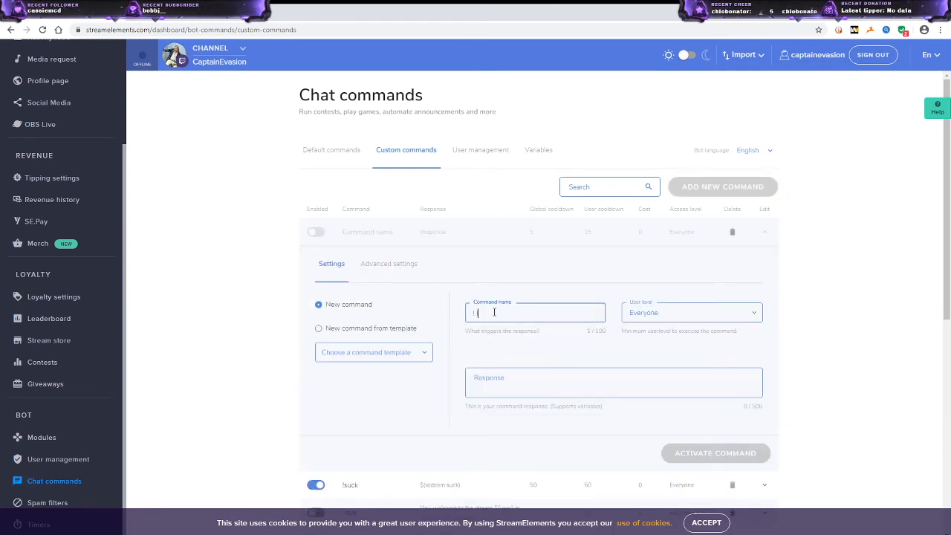
text(legend)
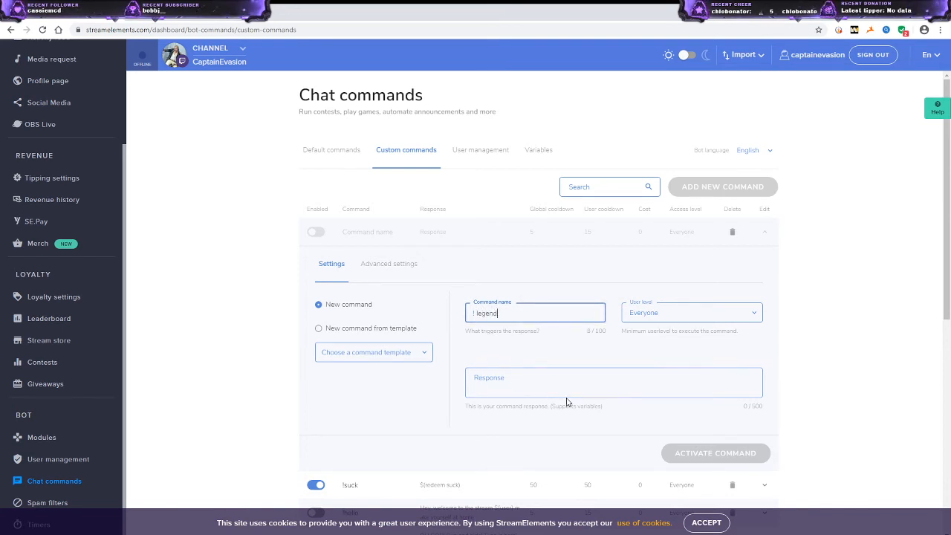
click(566, 382)
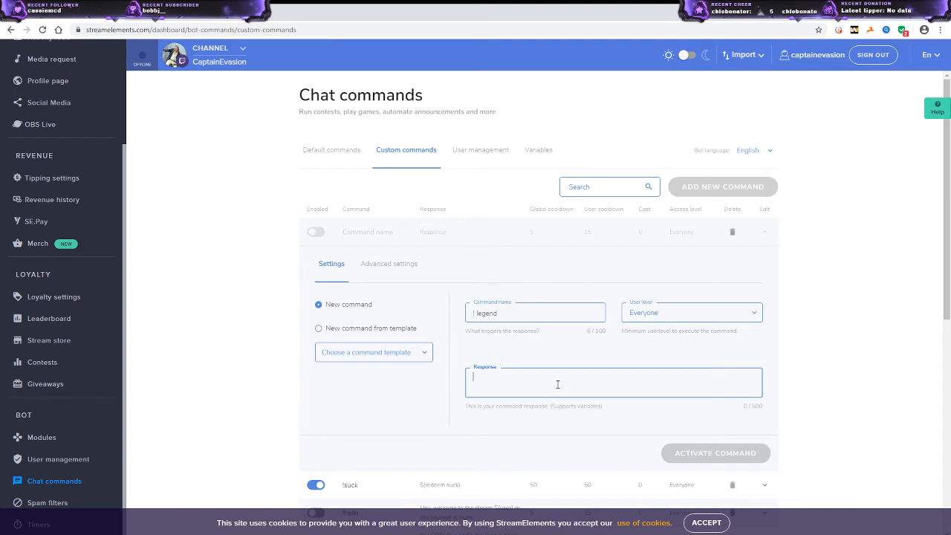
text(${redeem legend)
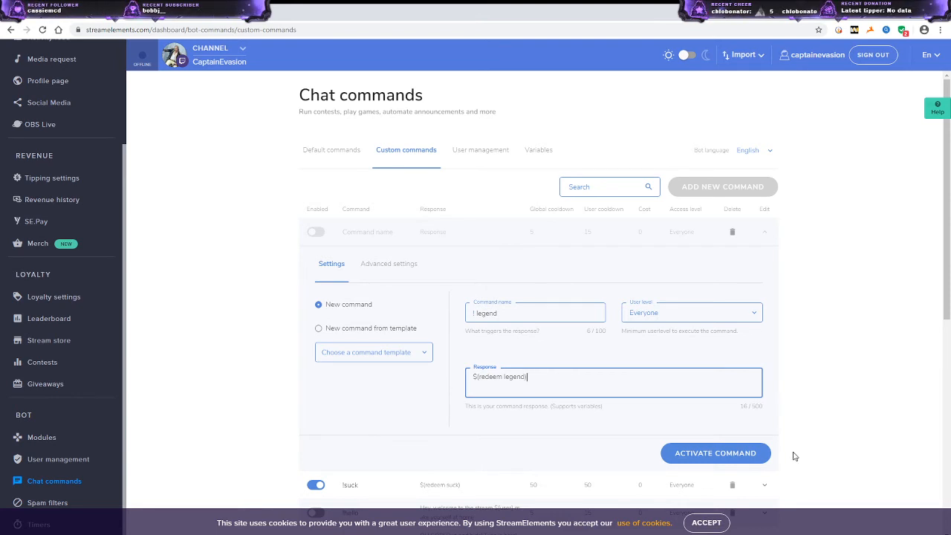
click(725, 453)
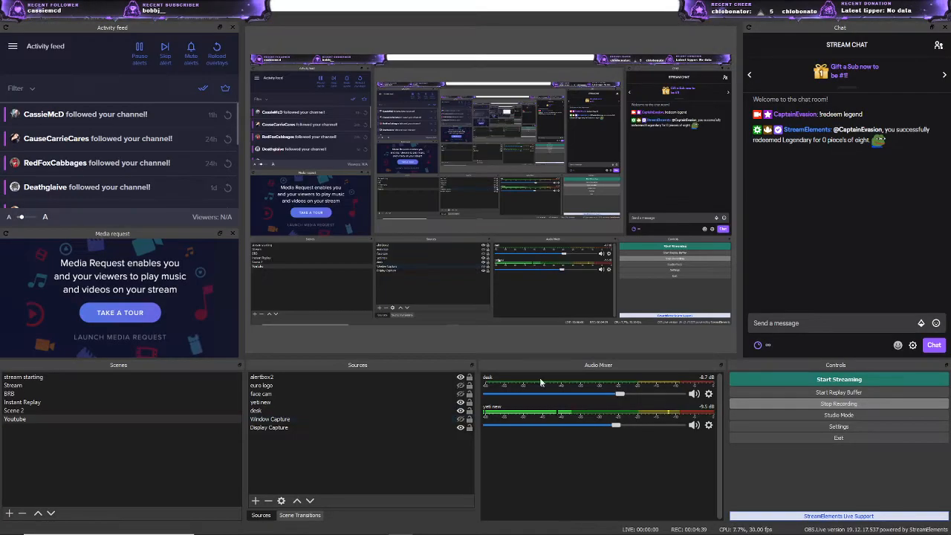
Test the custom command by sending "!legend" in the OBS stream chat.
click(780, 322)
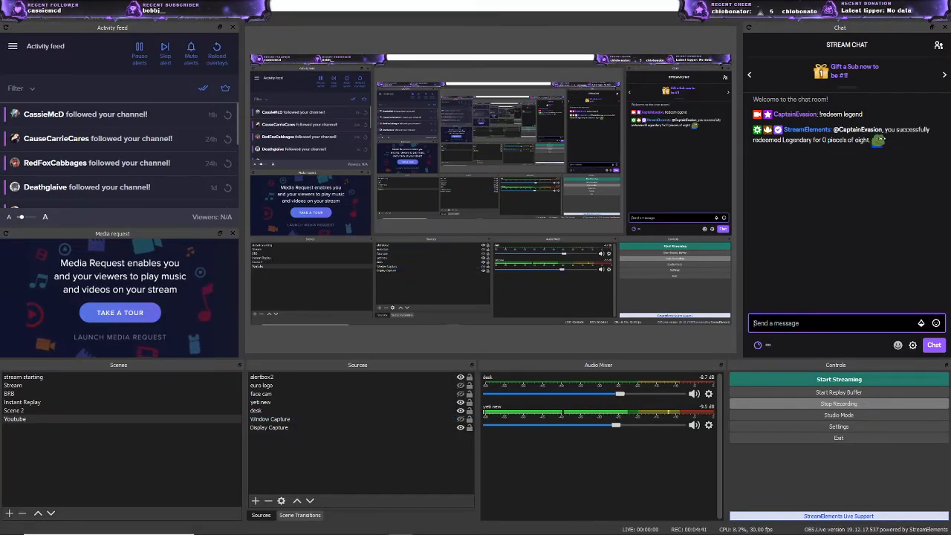
text(!legend)
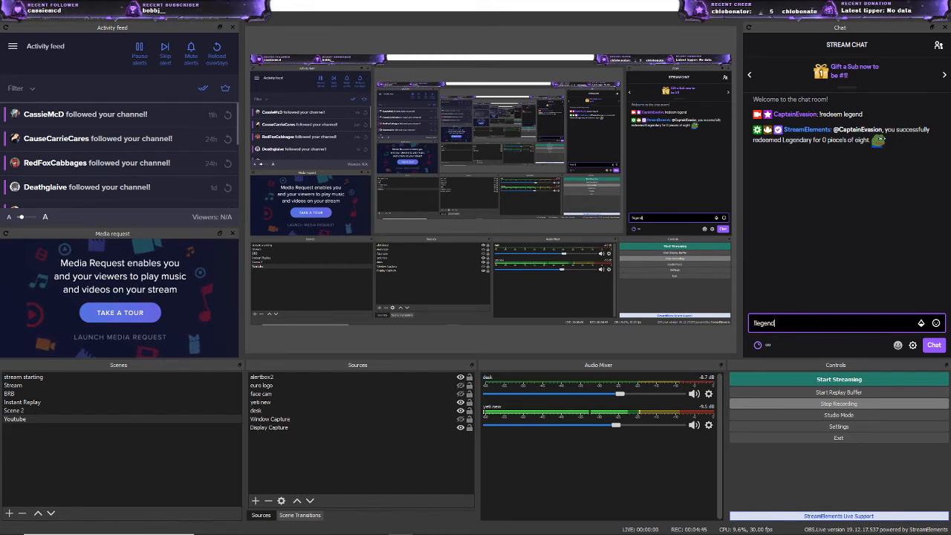
key(Return)
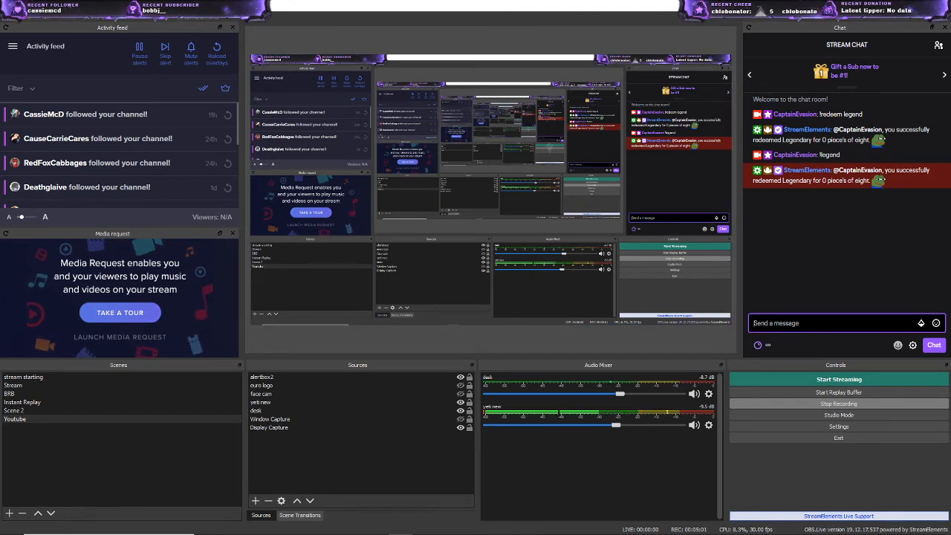
Toggle the Window Capture source's visibility, and in StreamElements' advanced command settings hide !legend from public pages.
click(461, 421)
click(461, 420)
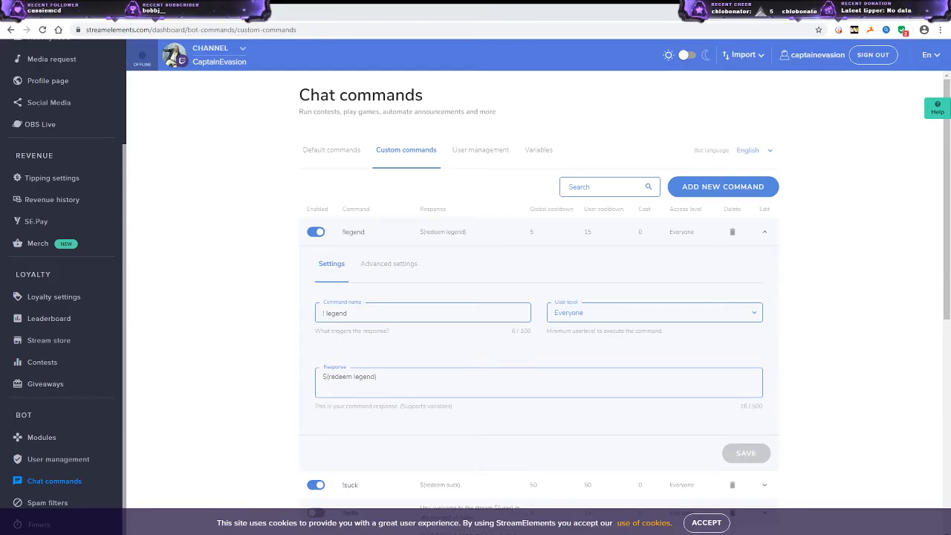
click(391, 267)
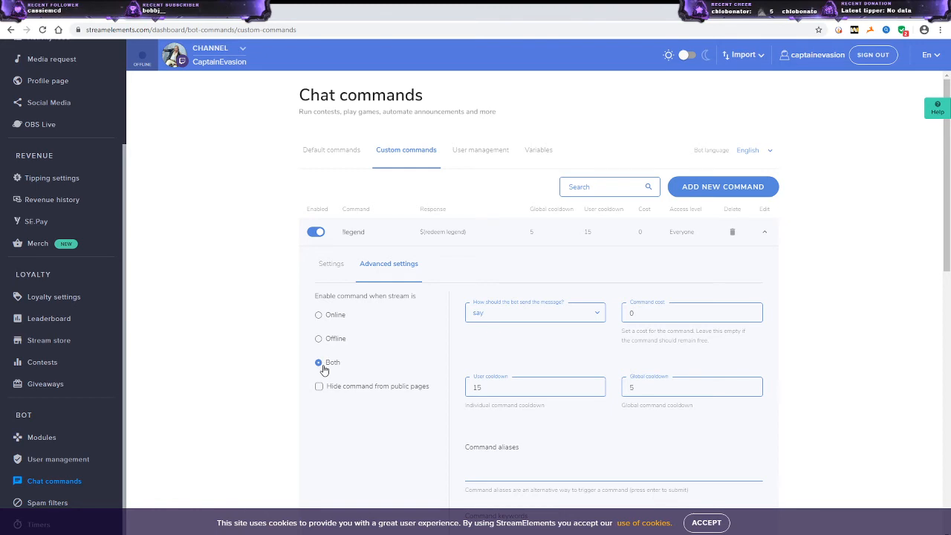
scroll(341, 391, down, 1)
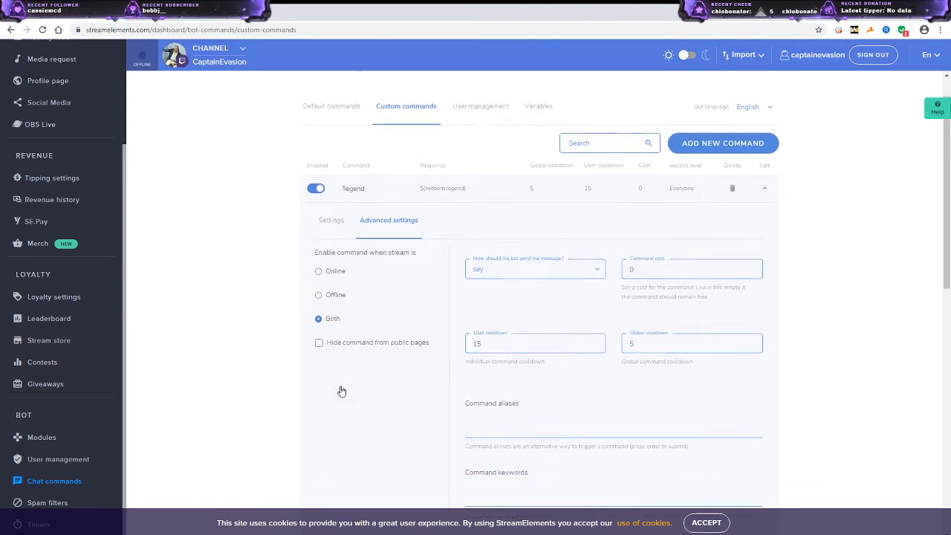
scroll(340, 391, down, 1)
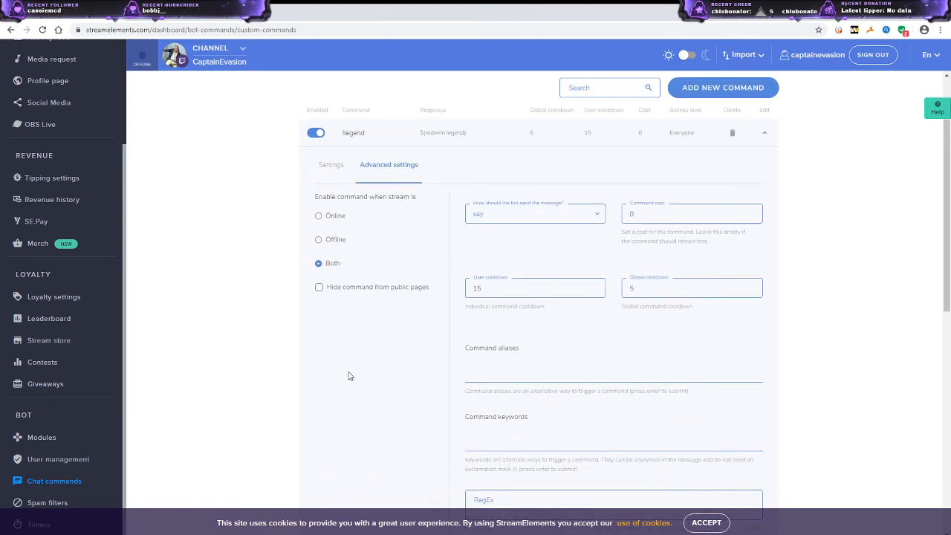
click(320, 289)
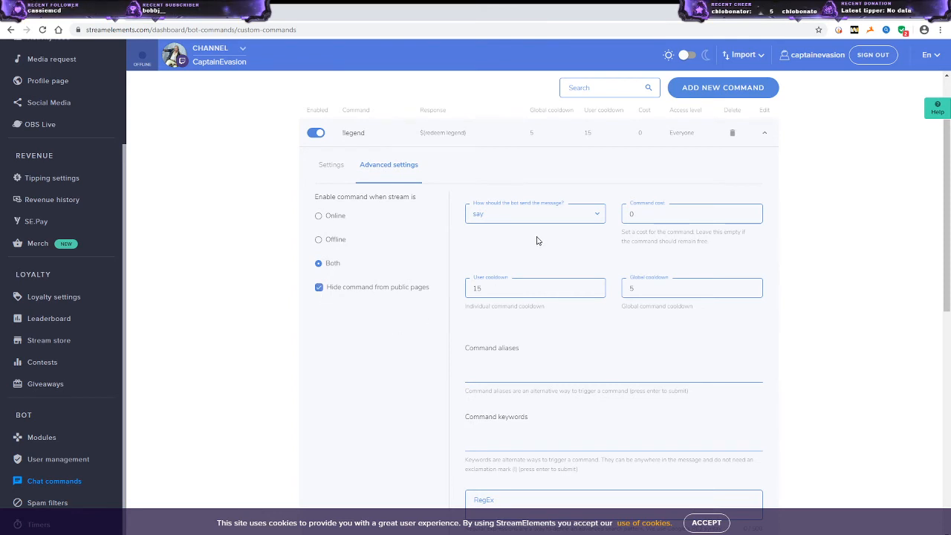
Add the command keywords legend, awesome, amazing and great to the !legend command.
scroll(496, 333, down, 2)
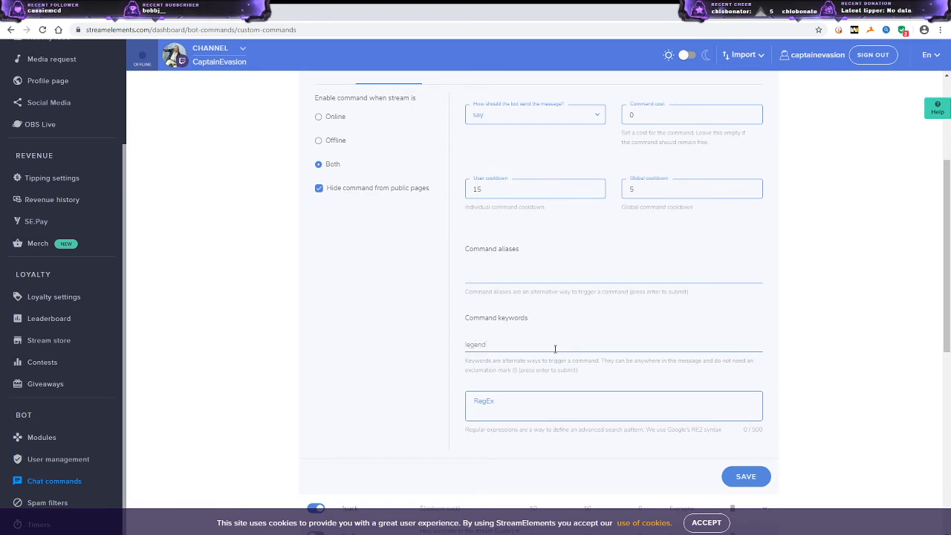
key(Return)
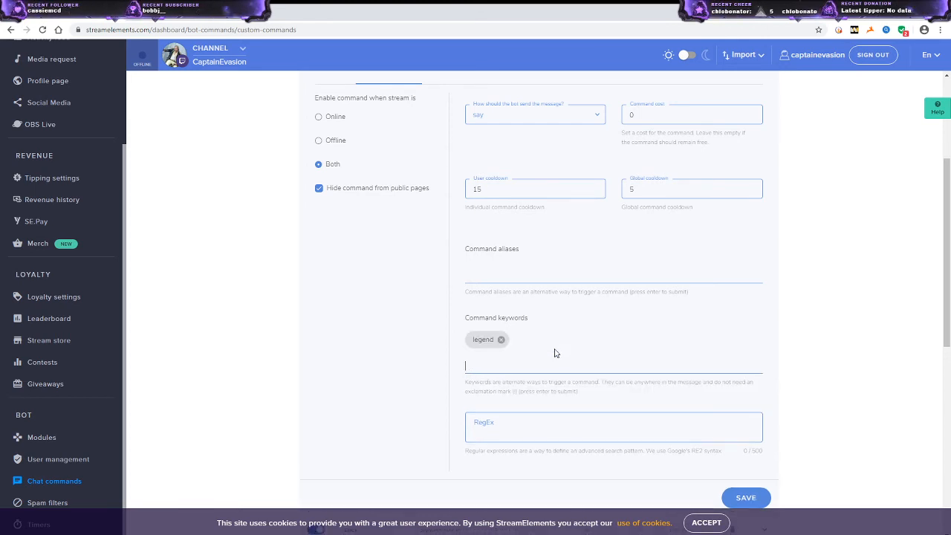
text(a)
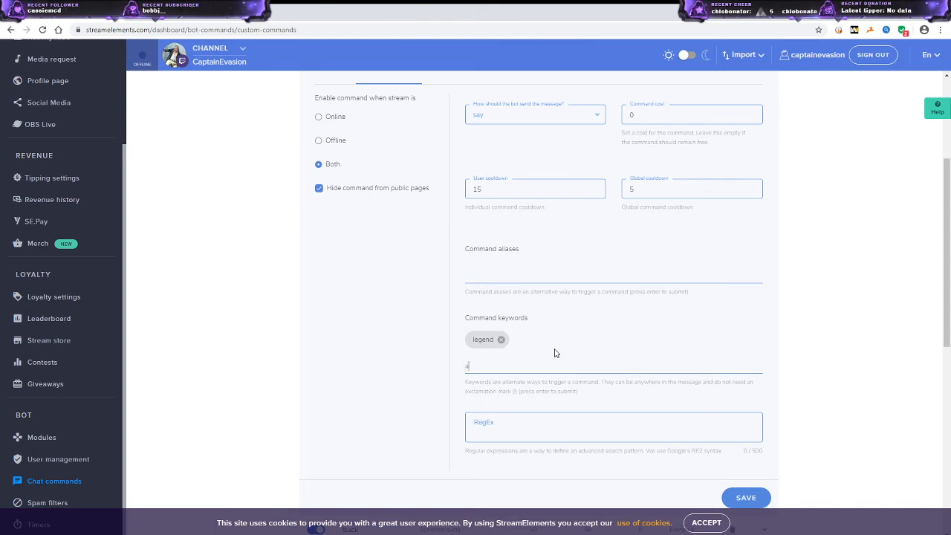
text(we)
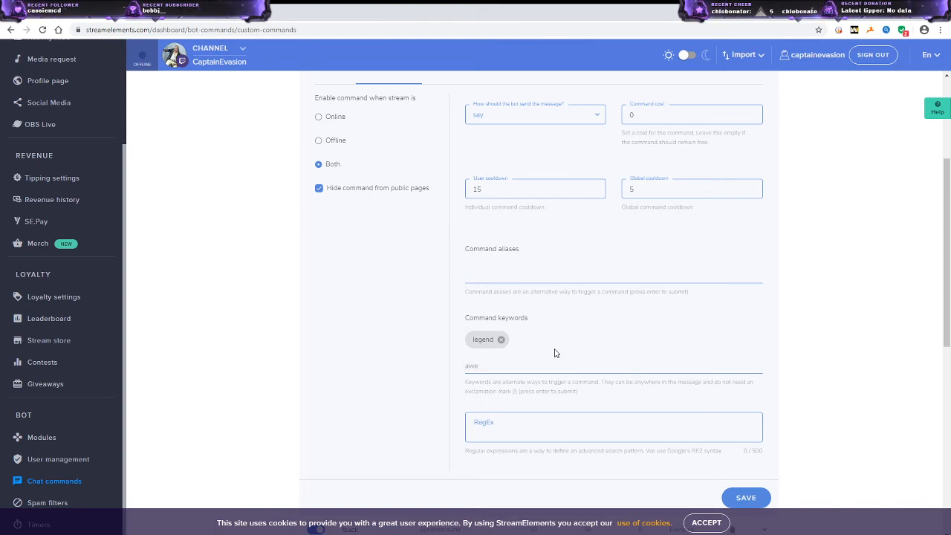
text(some)
key(Return)
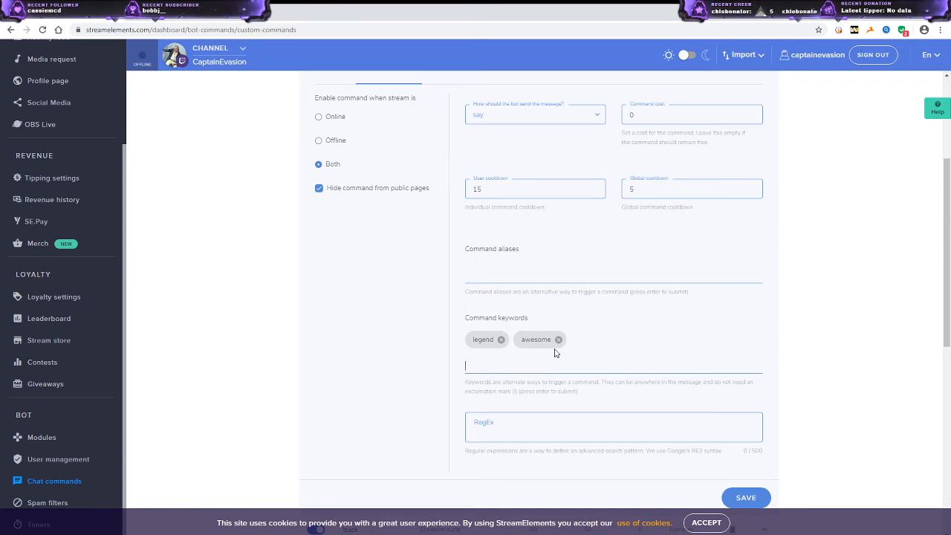
text(amazing)
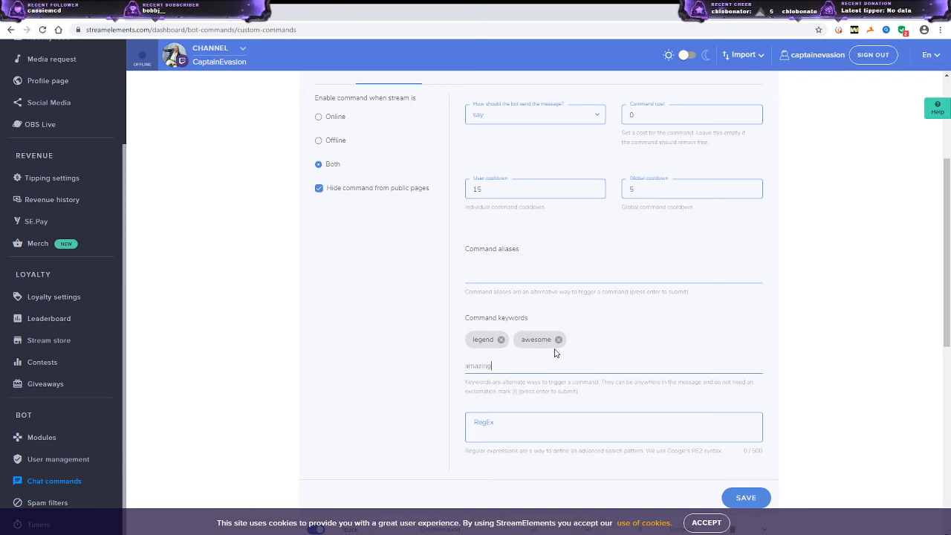
key(Return)
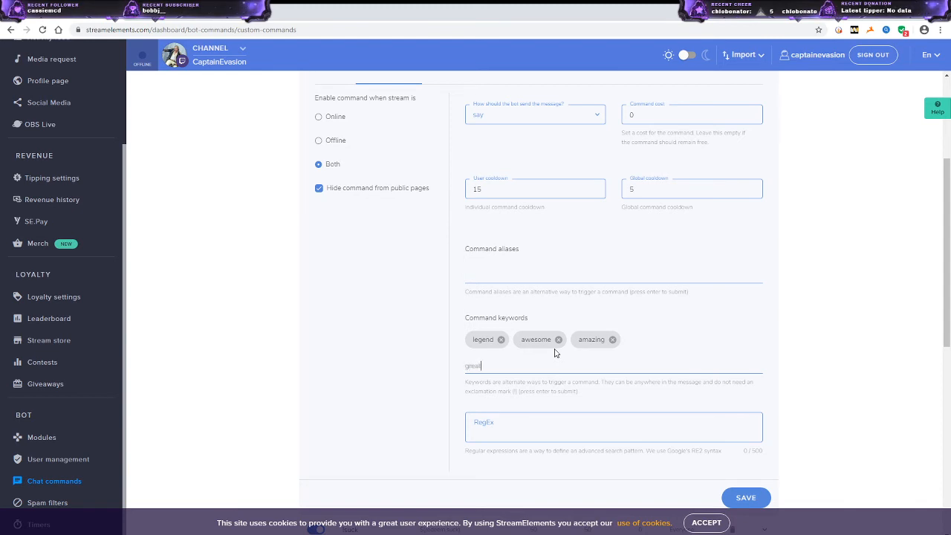
key(Return)
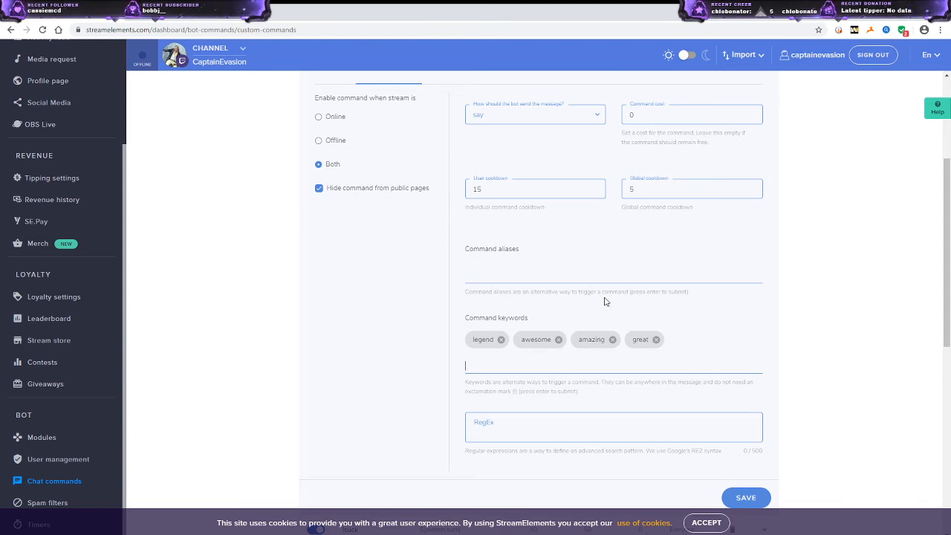
Save the !legend command settings, and test the legend keyword by sending "what a legend" in the OBS stream chat.
scroll(684, 319, down, 2)
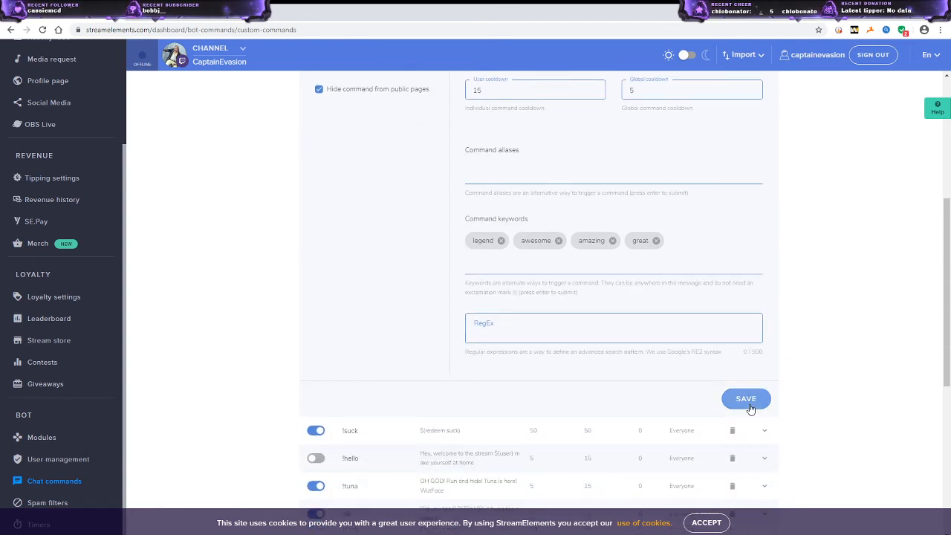
click(764, 398)
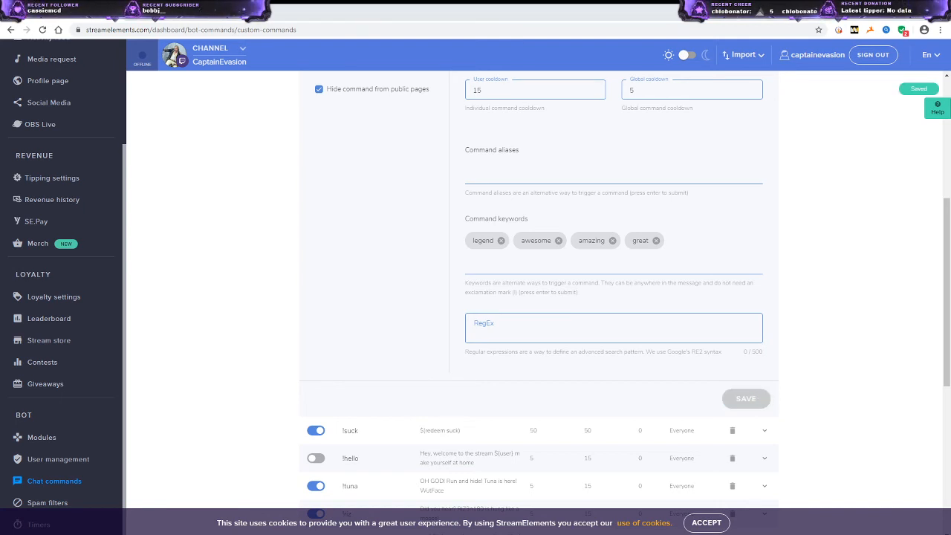
key(alt+Tab)
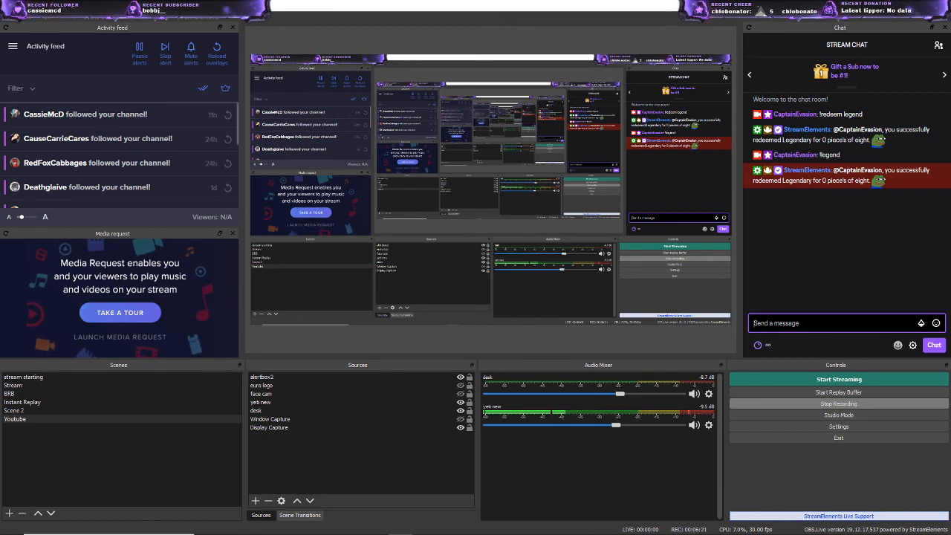
text(what a l)
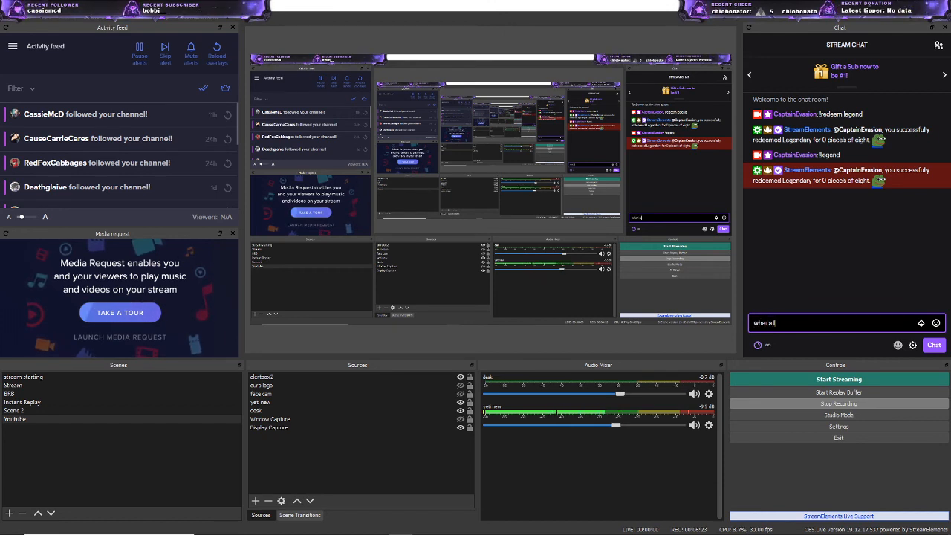
text(ege)
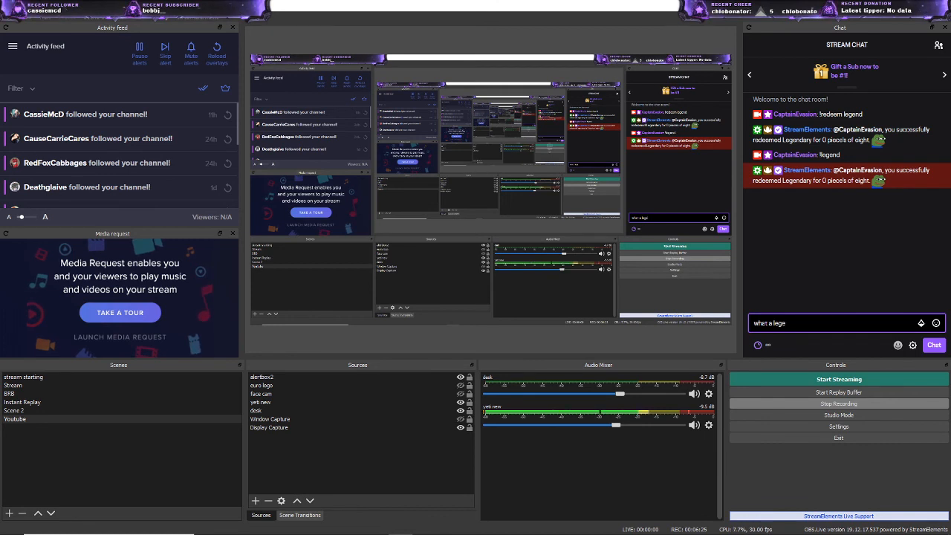
text(nd)
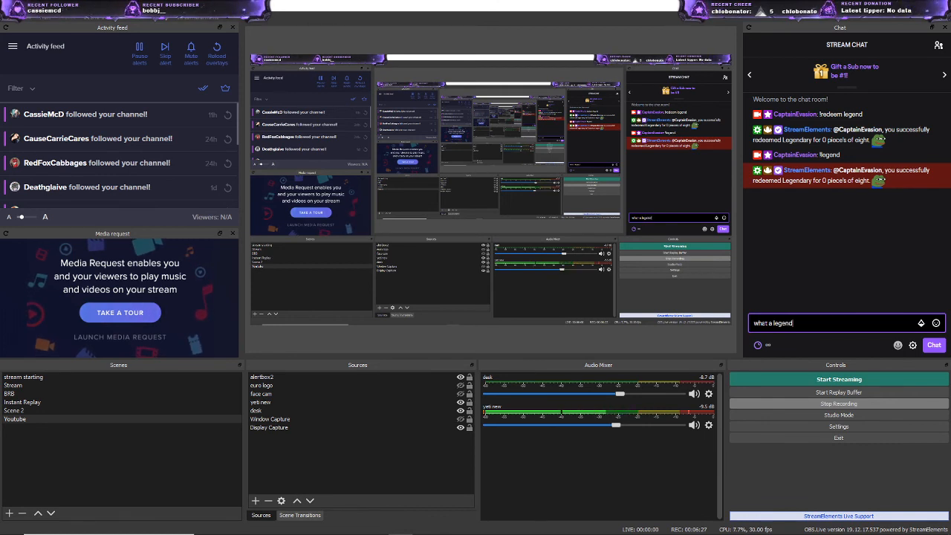
key(Return)
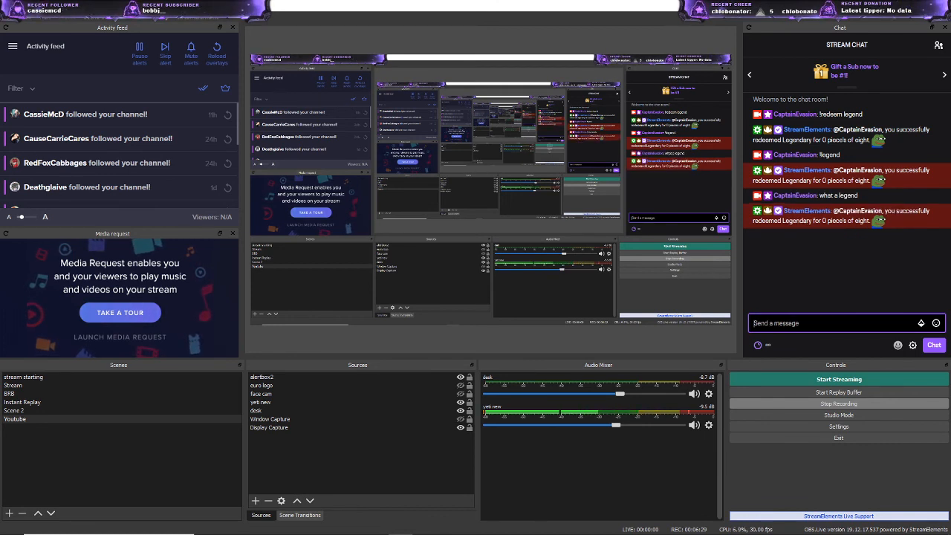